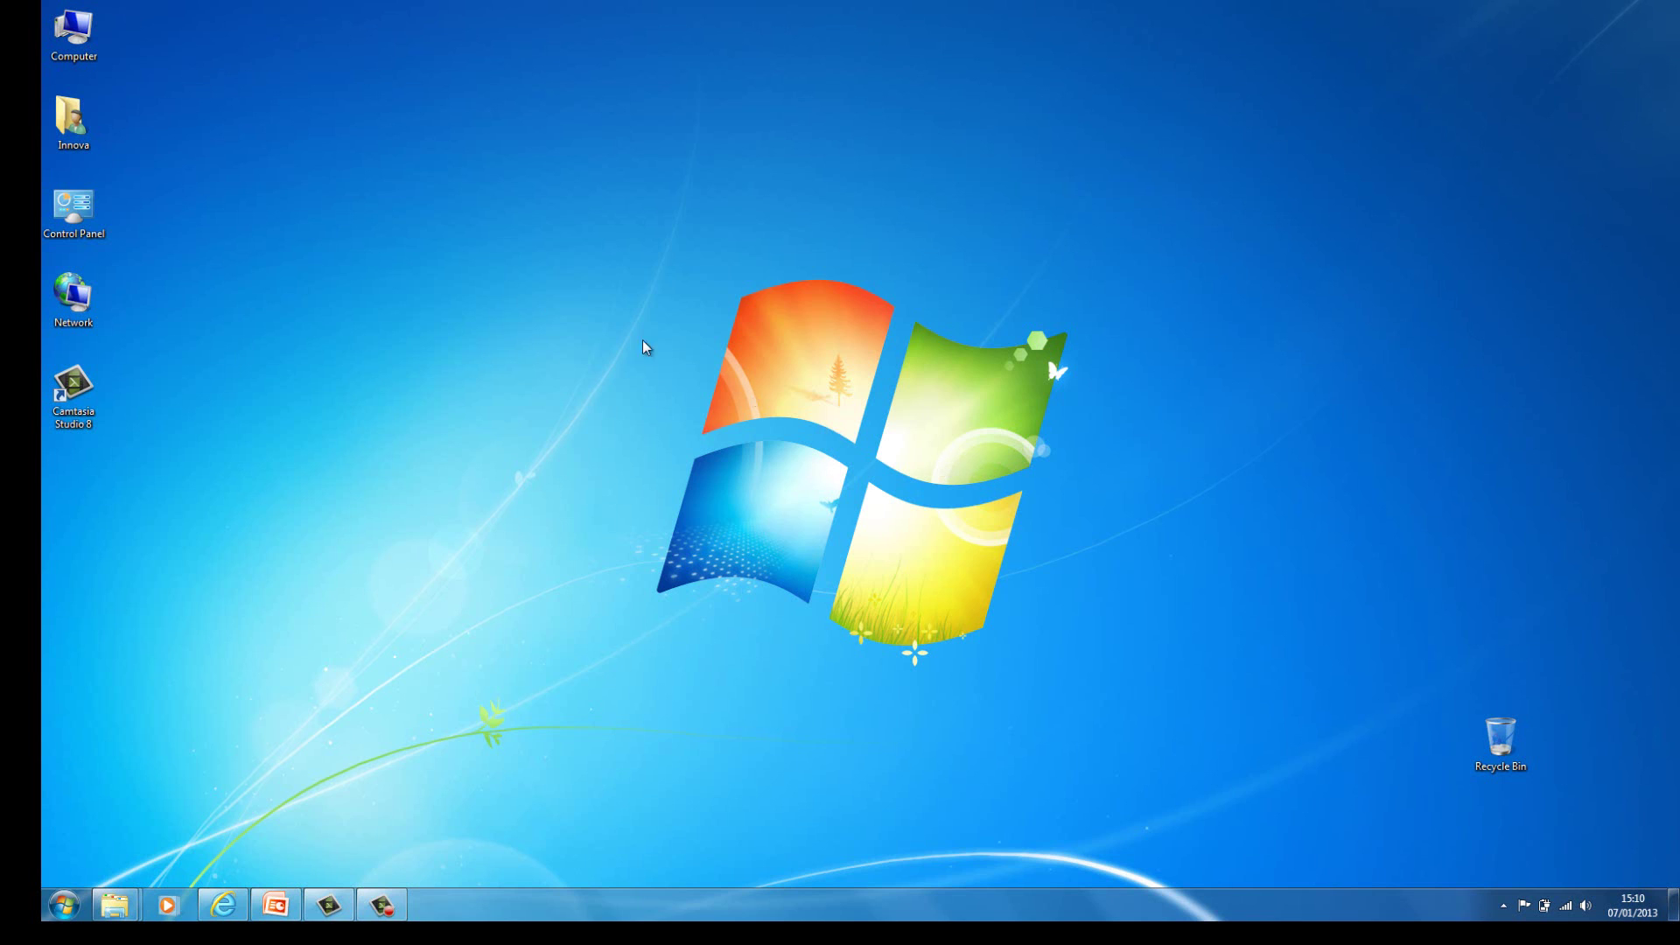
Run setup.exe from the SolidWorks DVD and start an individual installation on this computer
double_click(73, 31)
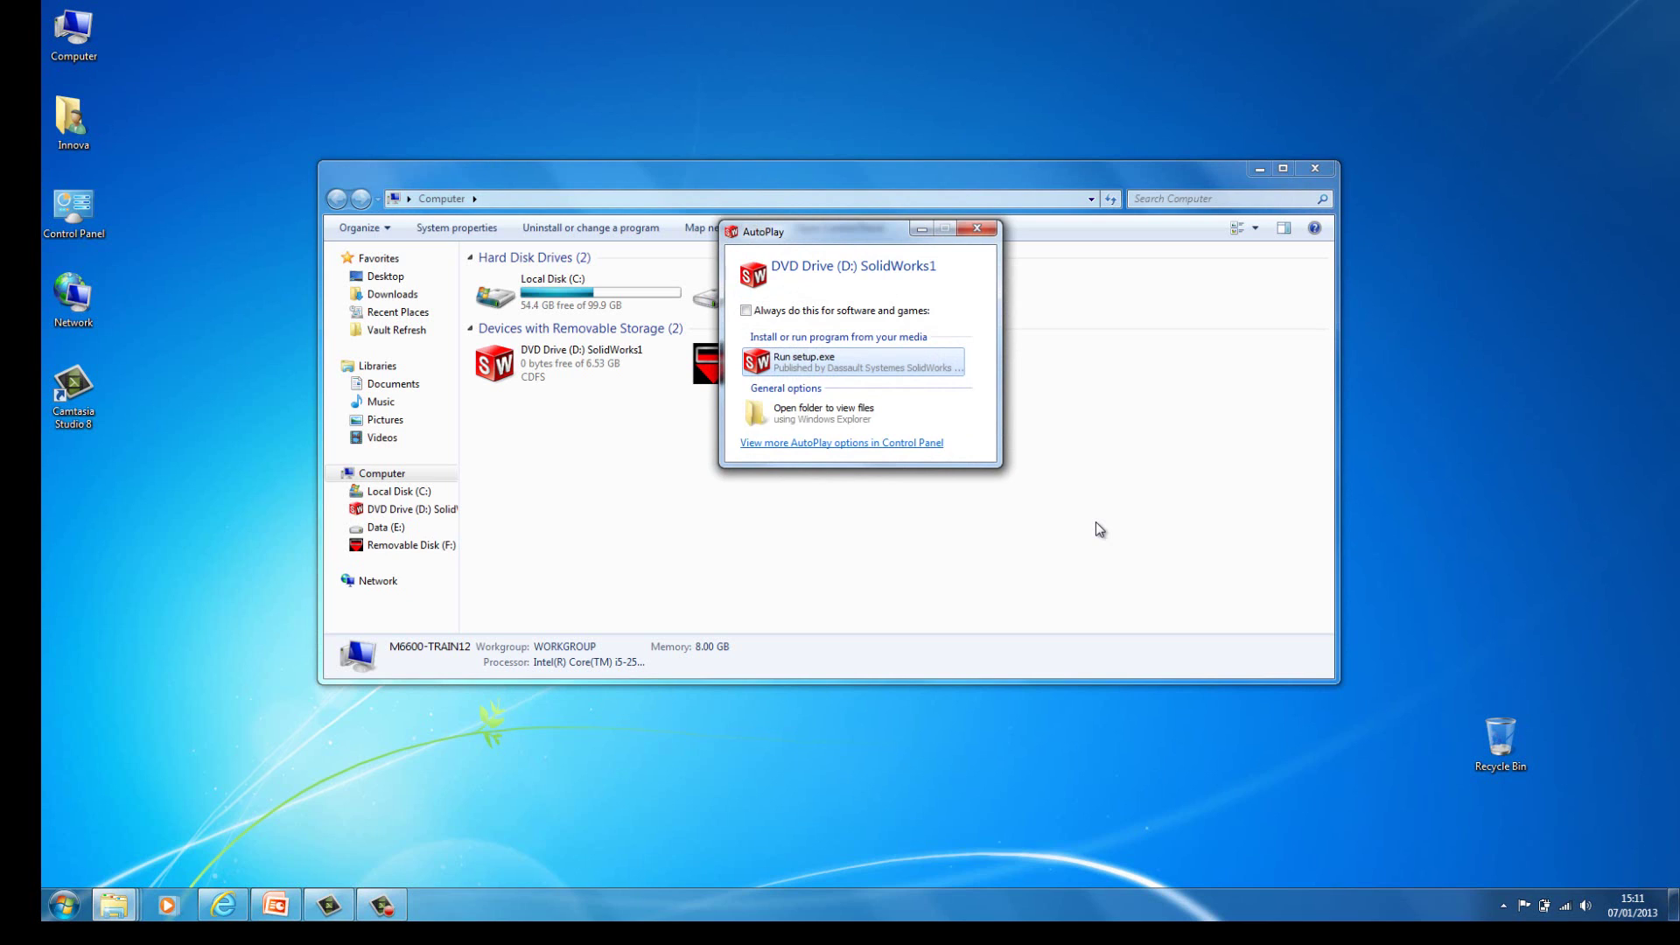
left_click(809, 363)
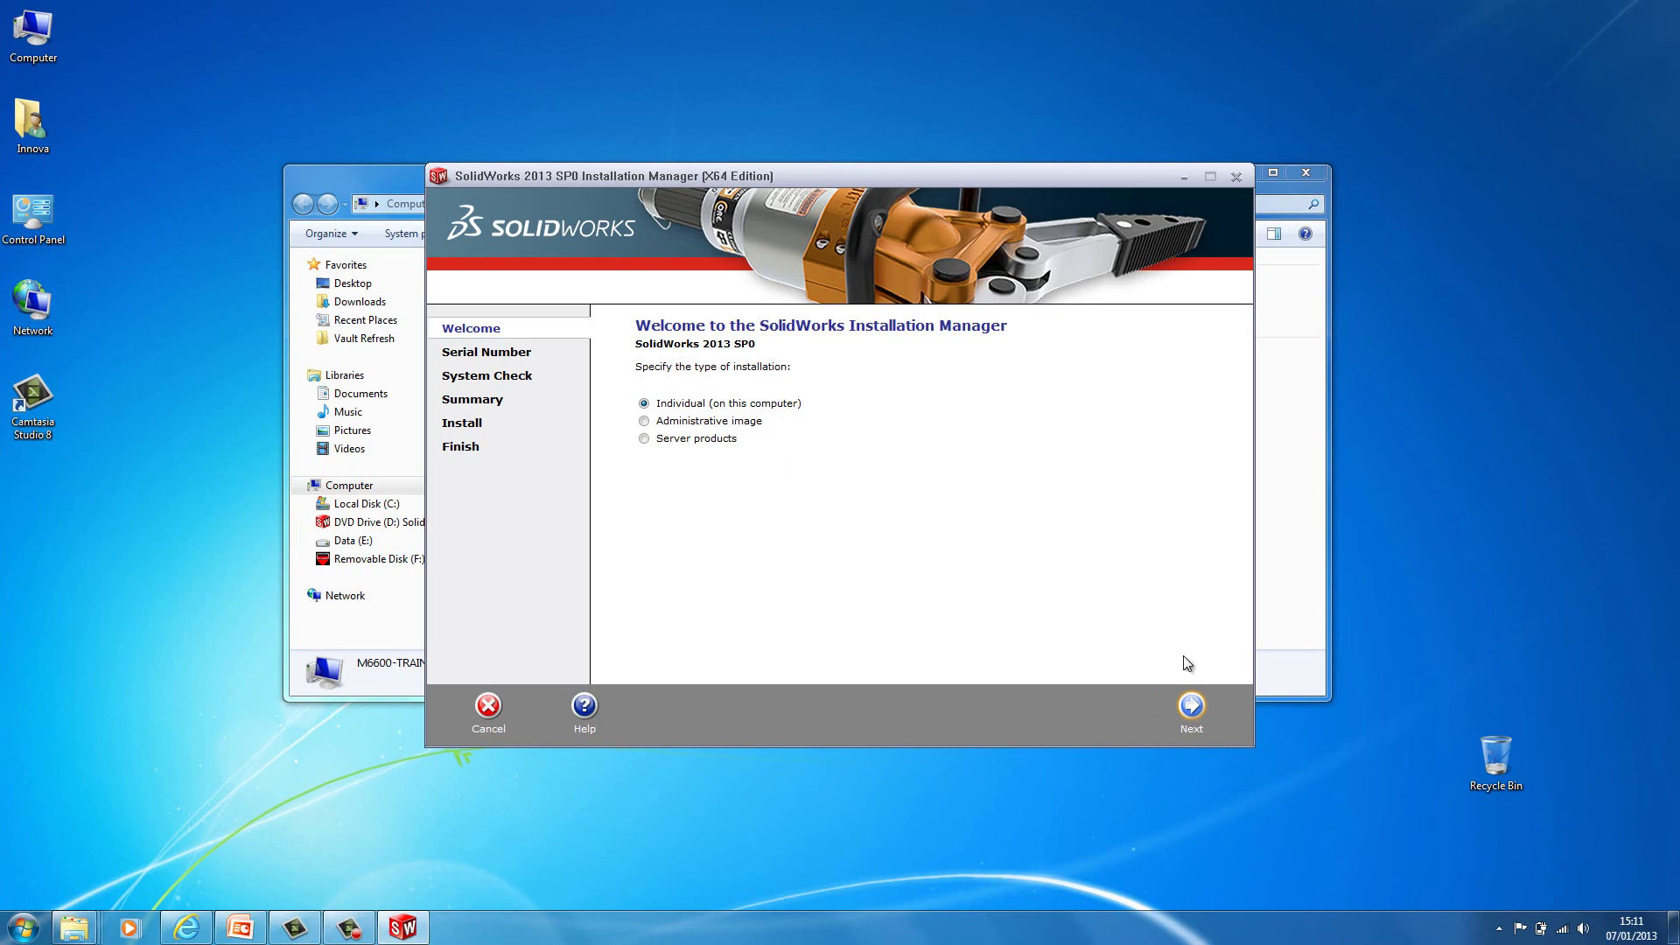
left_click(1194, 714)
Enter the serial number for the main SolidWorks license, leave the other products unselected, and proceed to the system check
left_click(671, 409)
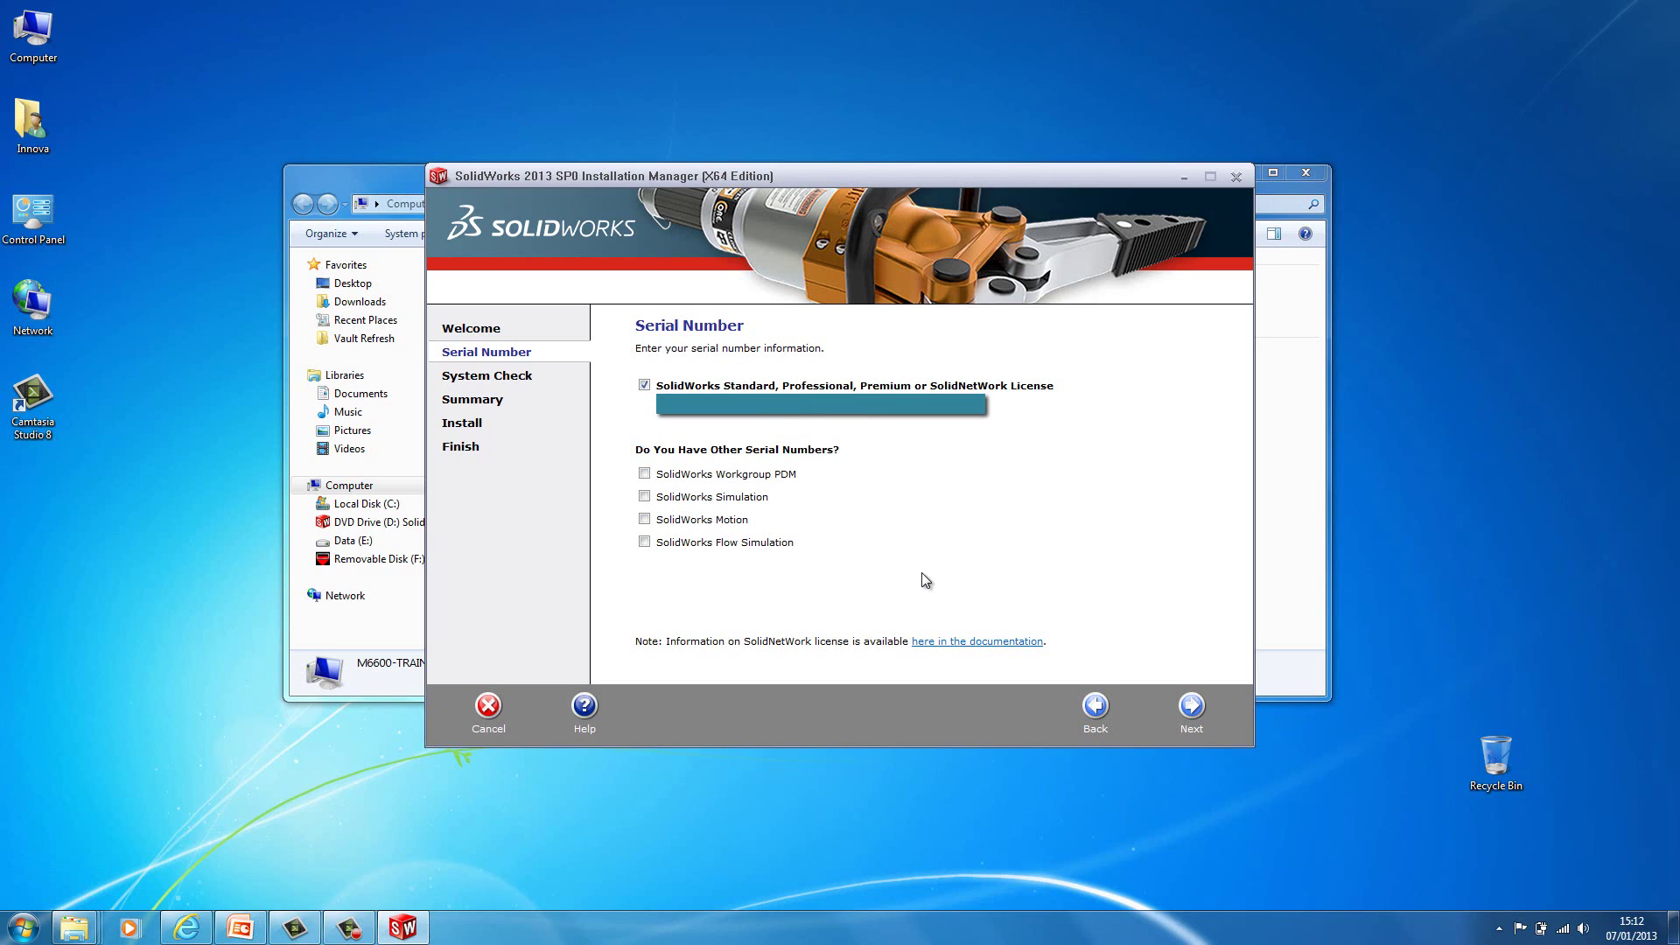
left_click(644, 543)
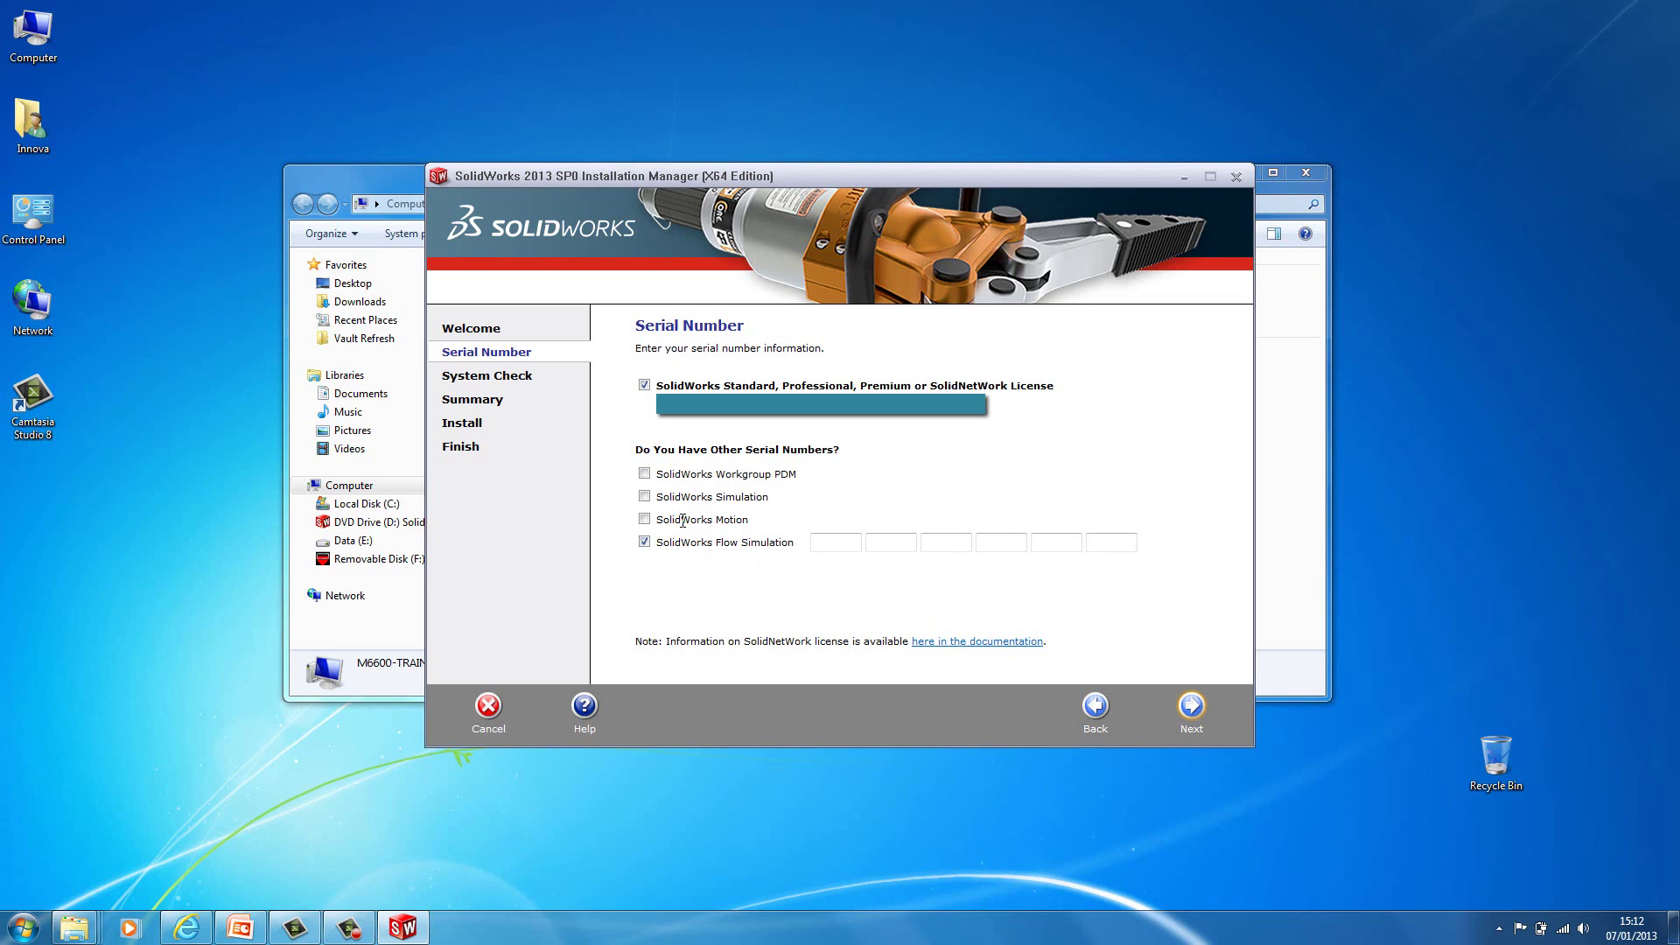
left_click(644, 544)
left_click(1191, 706)
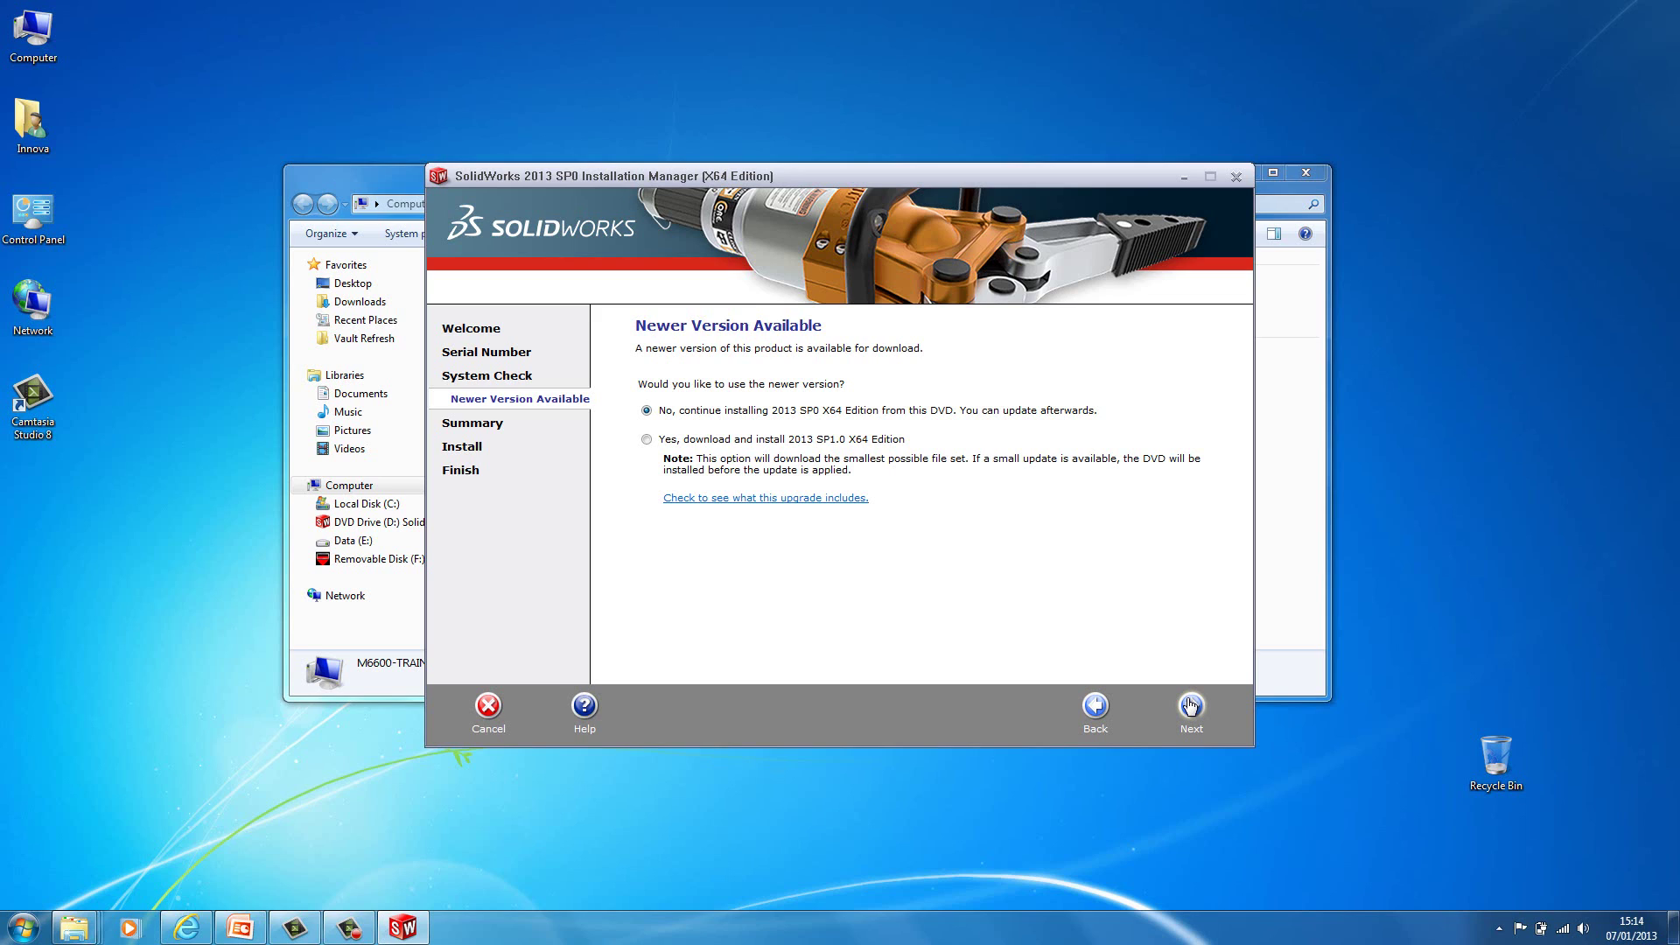
Continue installing 2013 SP0 X64 Edition from the DVD and review the products selected for installation
left_click(1191, 705)
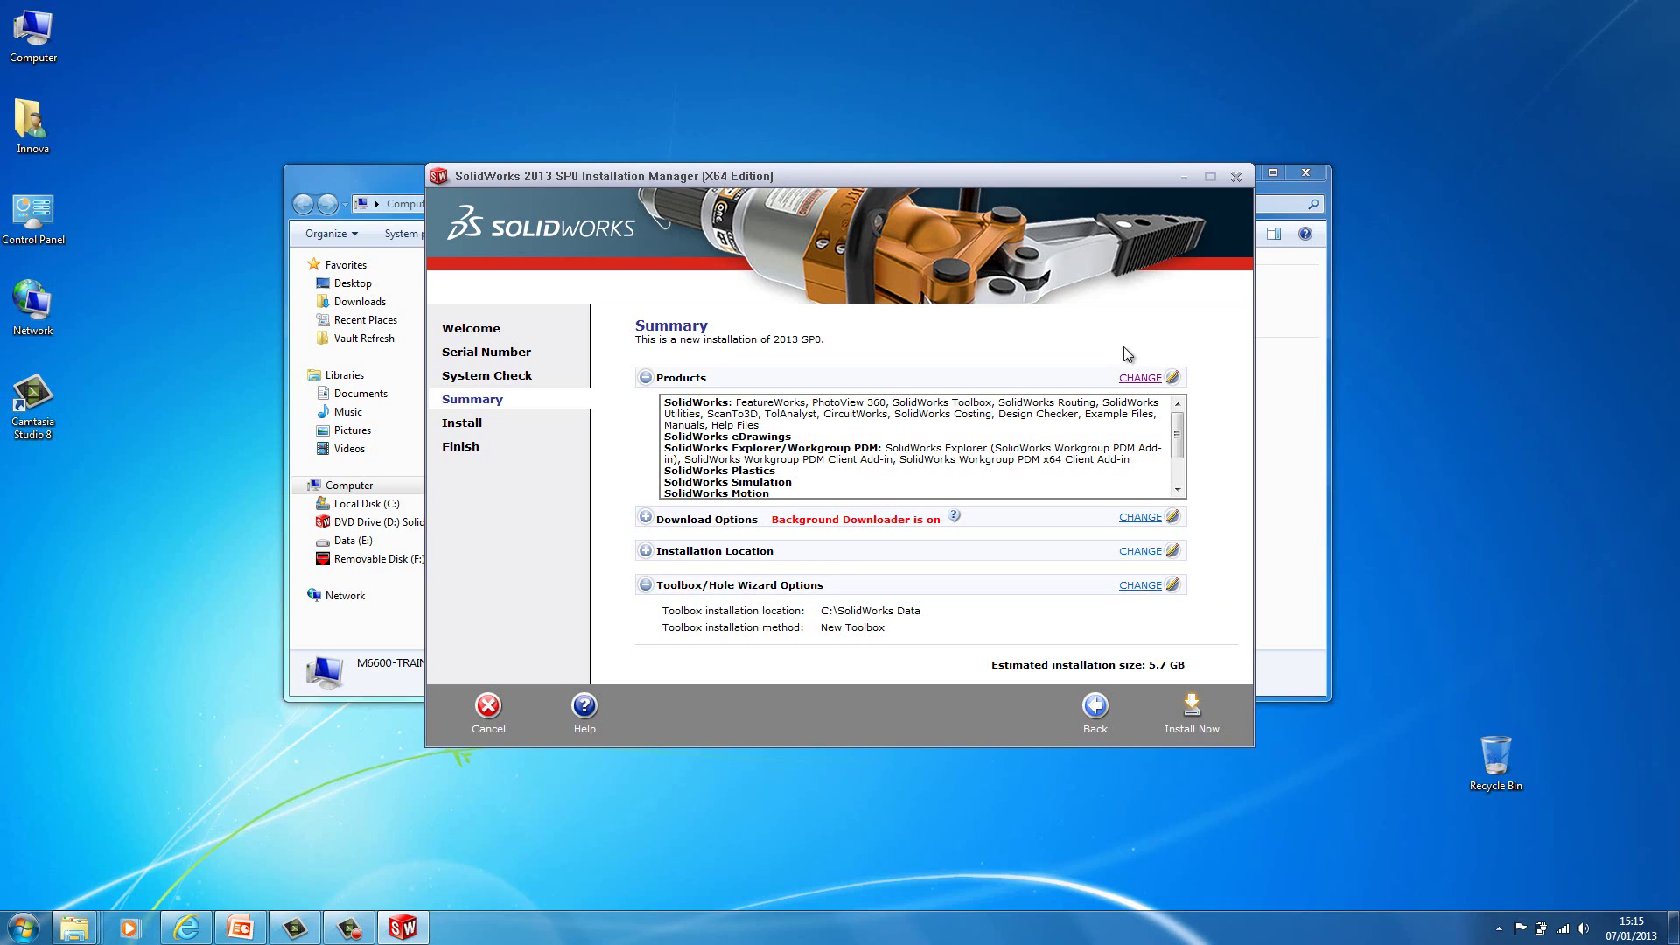
left_click(1142, 382)
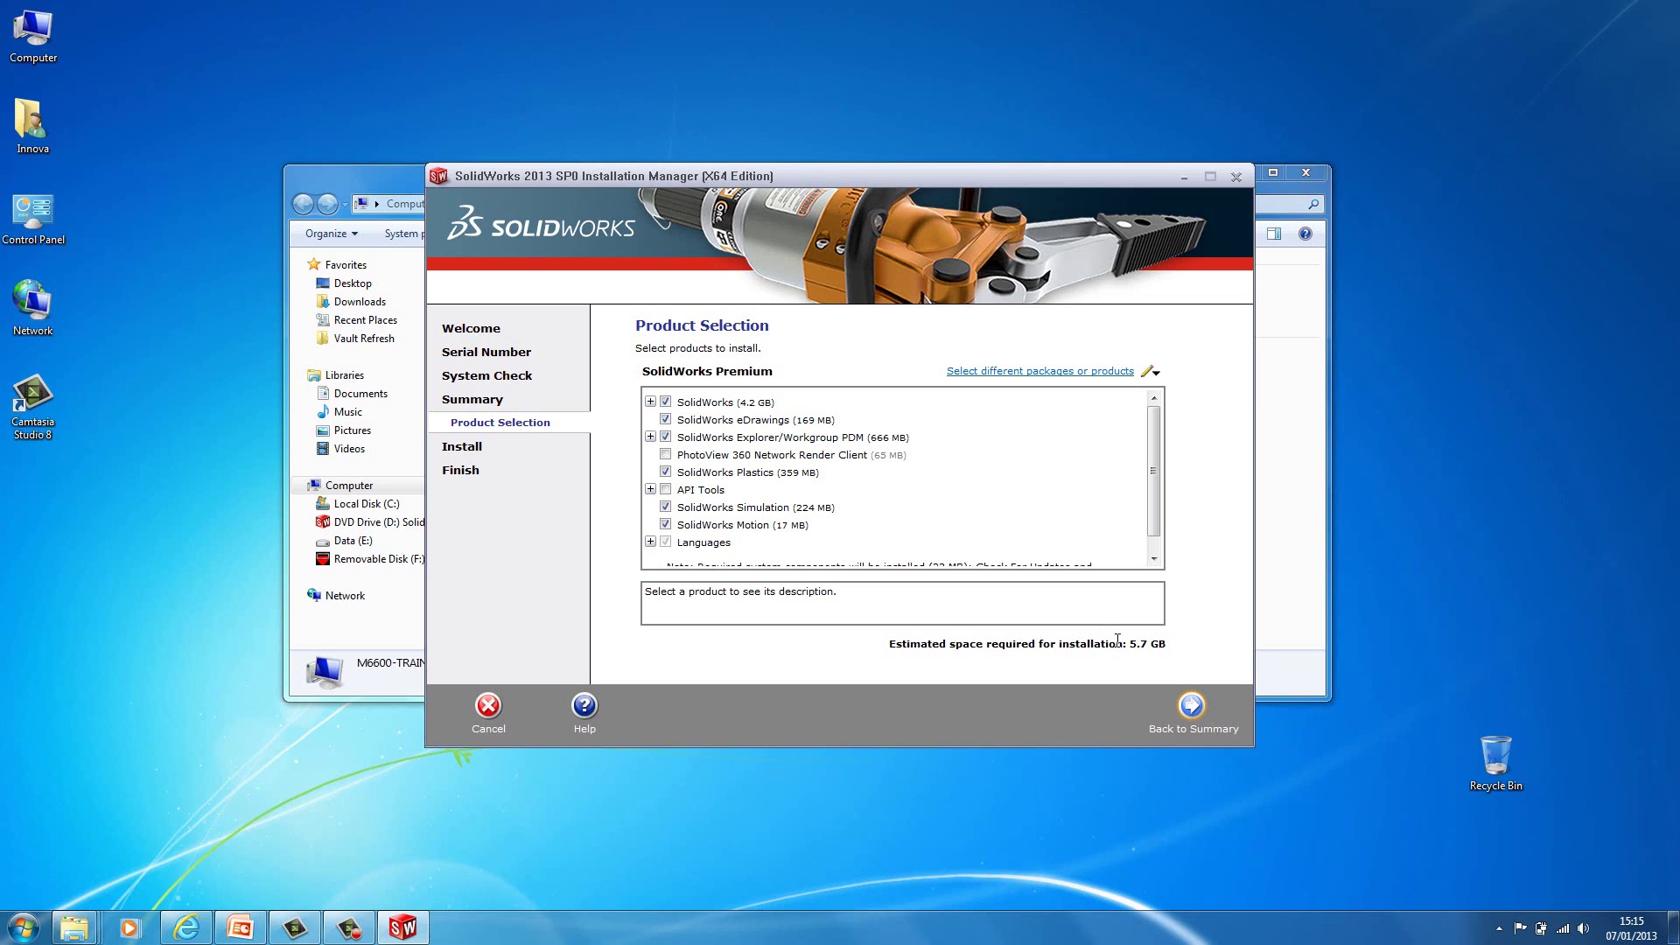
left_click(1193, 706)
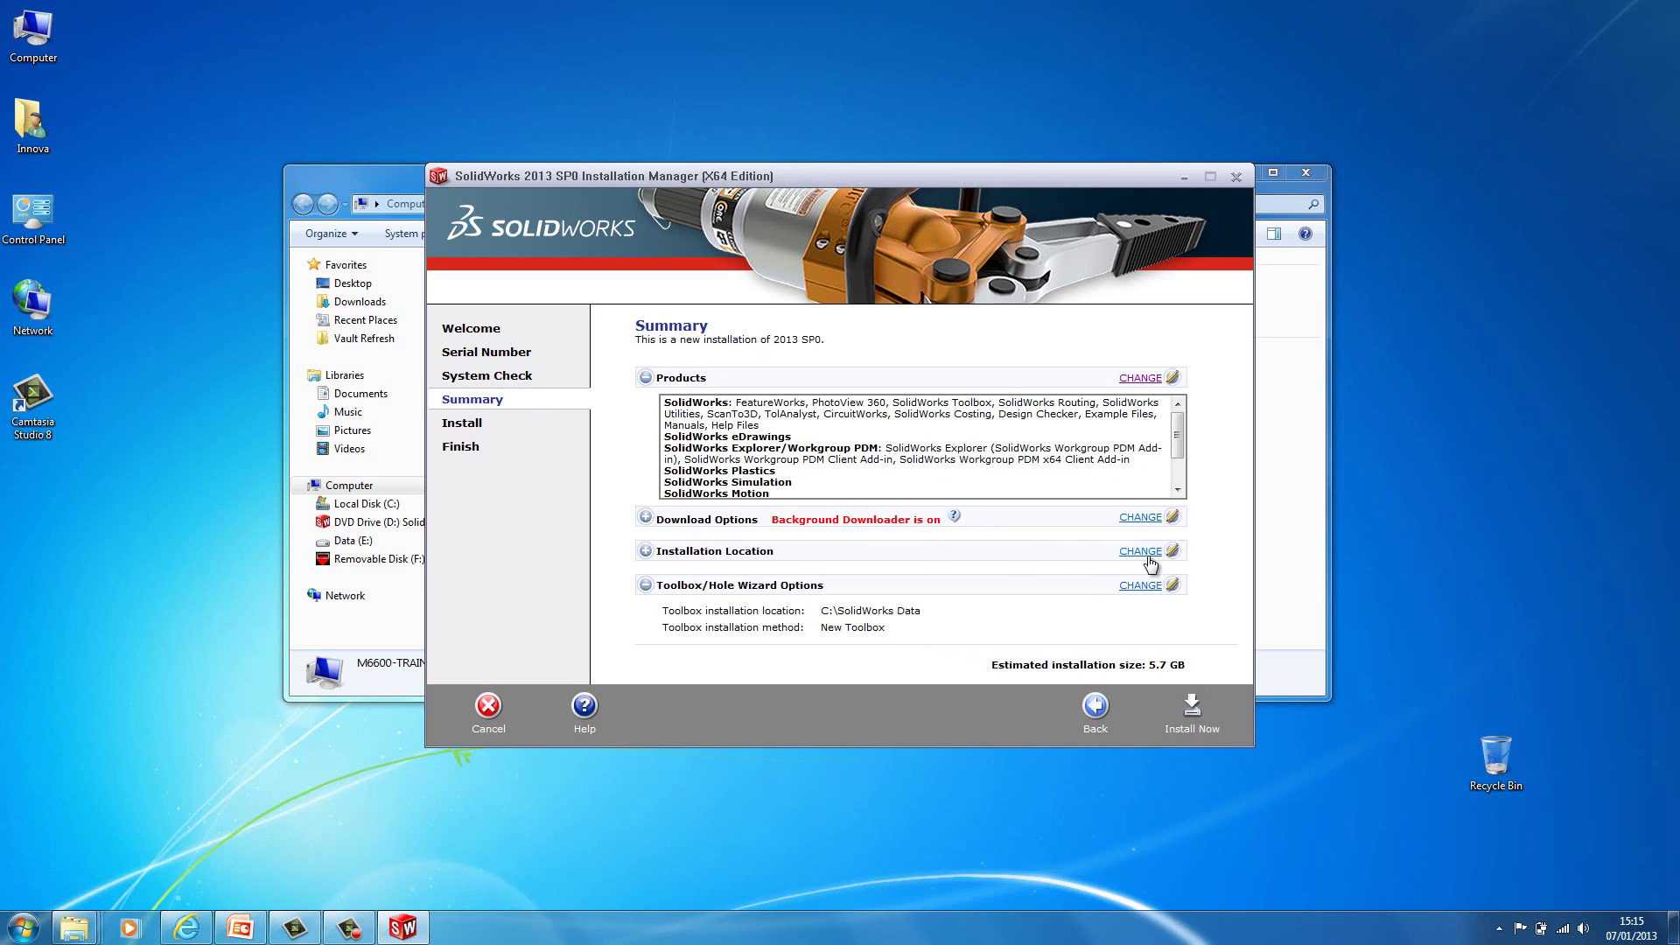
Set the installation location to a new folder, C:\Program Files\SolidWorks Corp\2013, and return to the summary
left_click(646, 551)
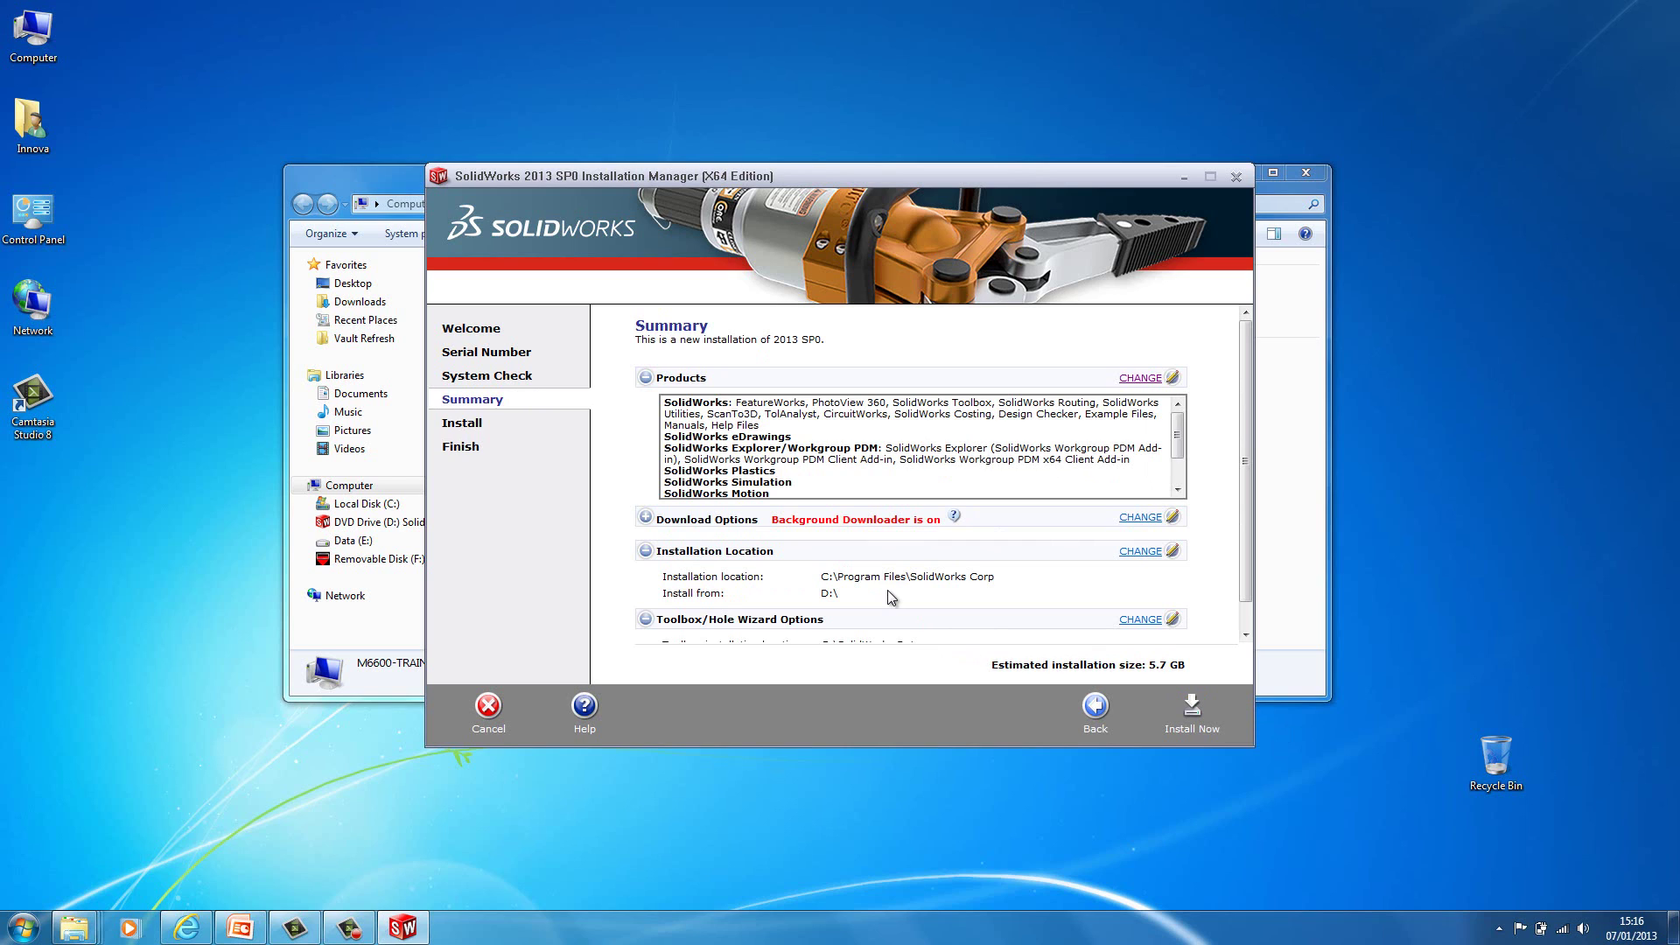
left_click(1142, 553)
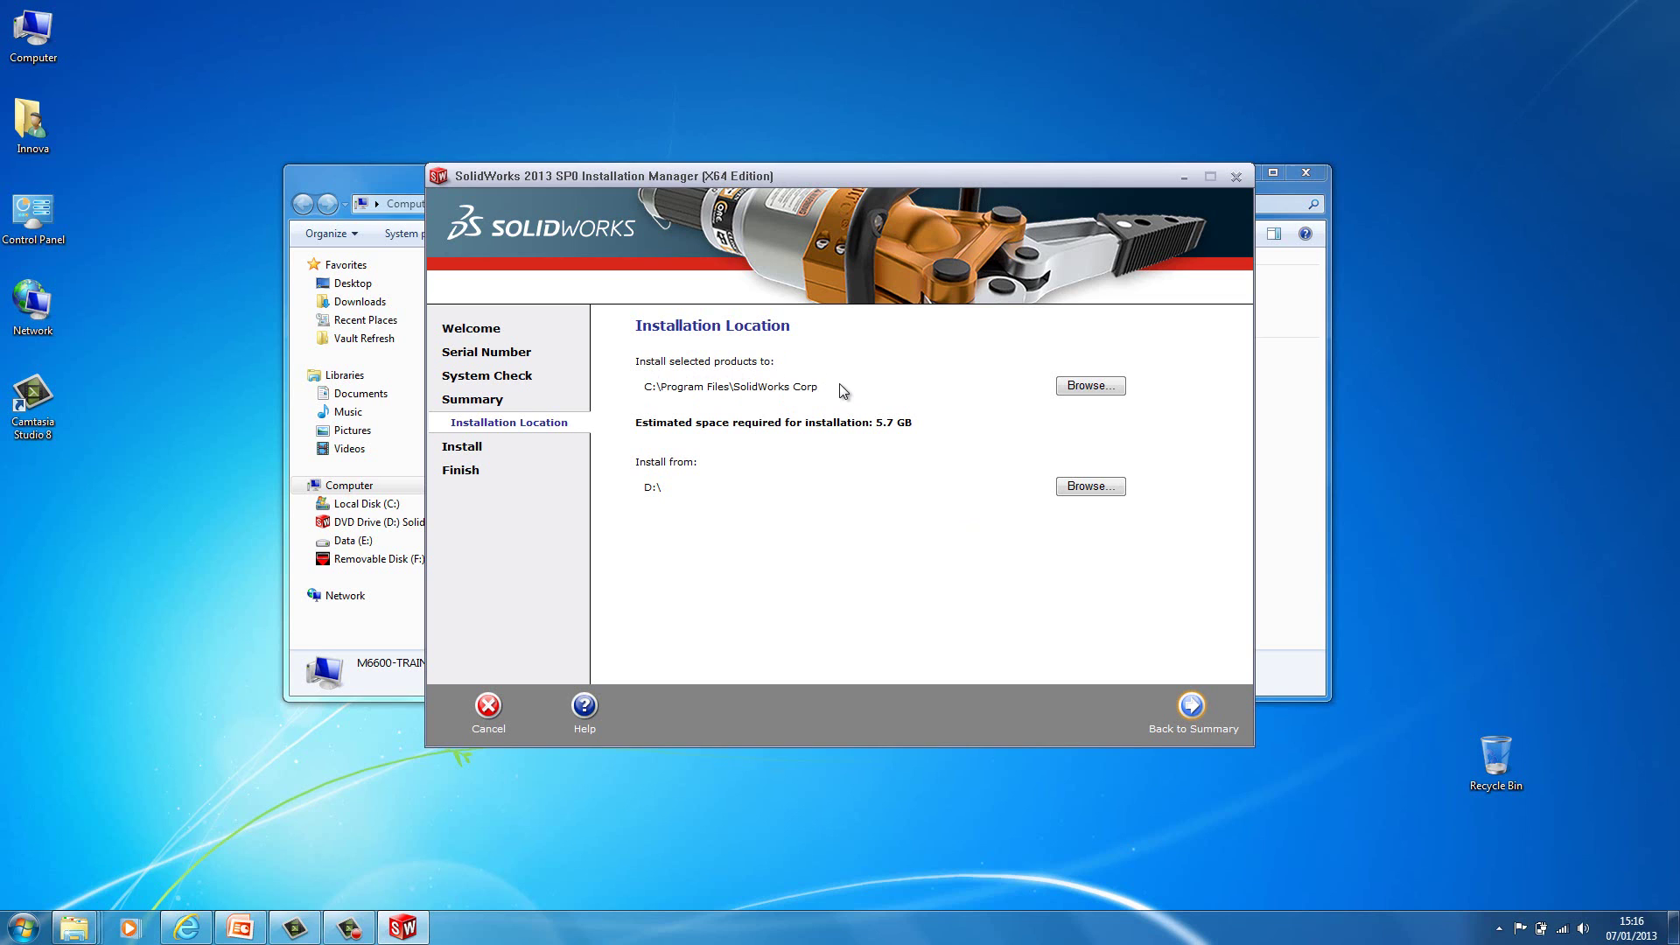
left_click(1113, 388)
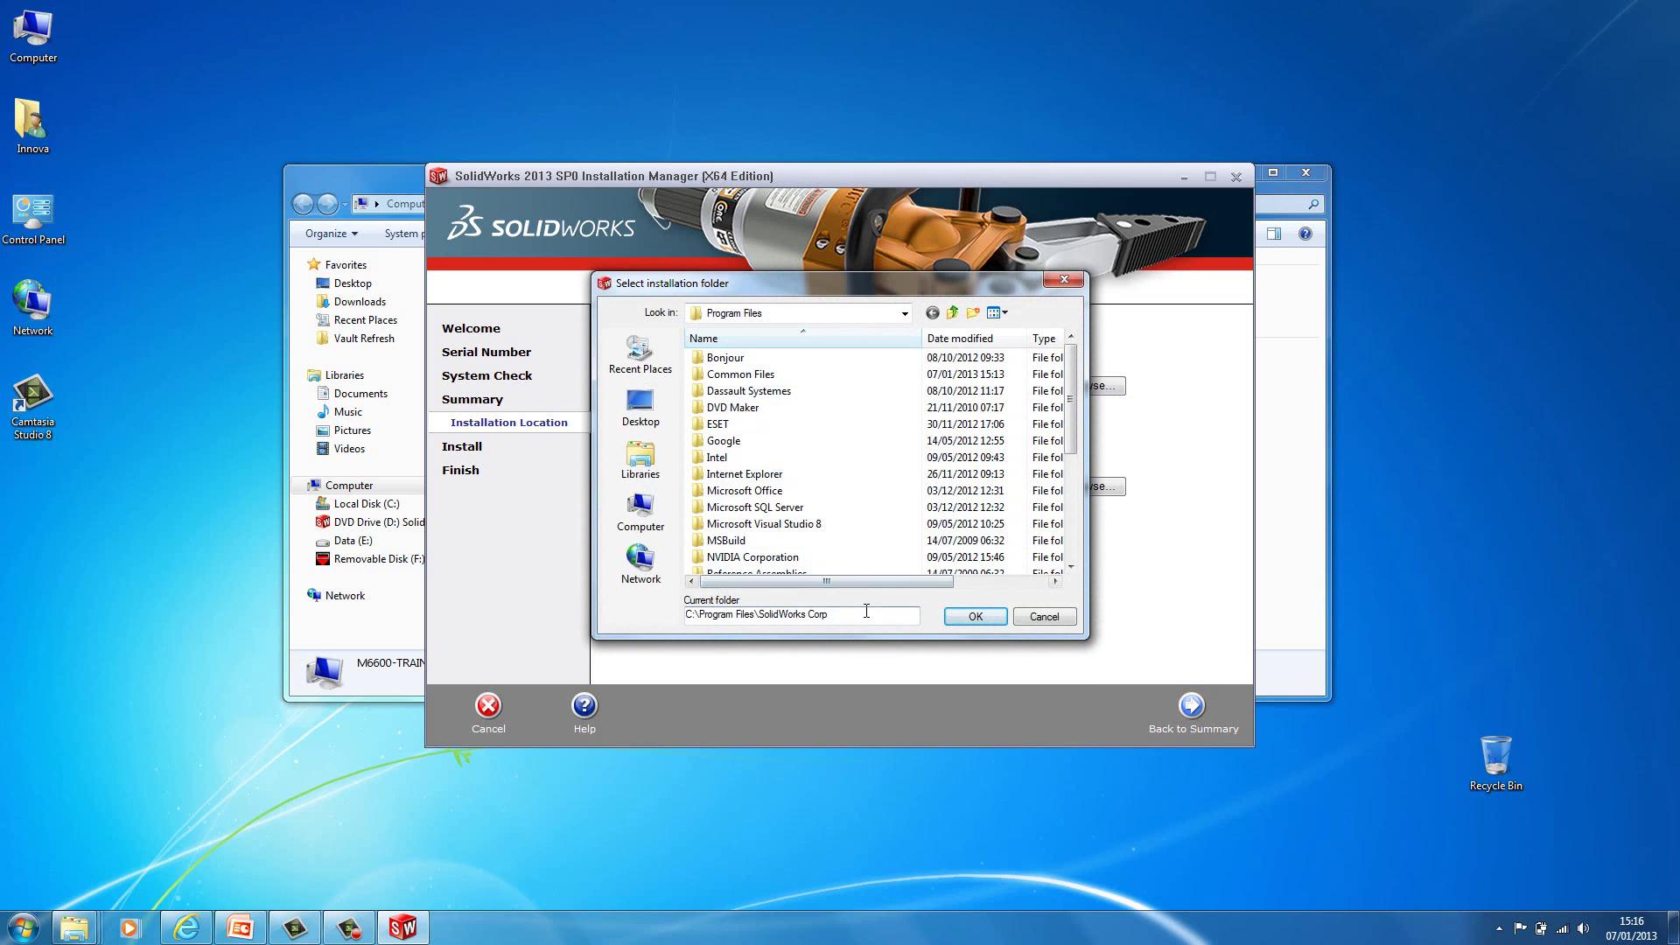
type("\\2013")
left_click(972, 617)
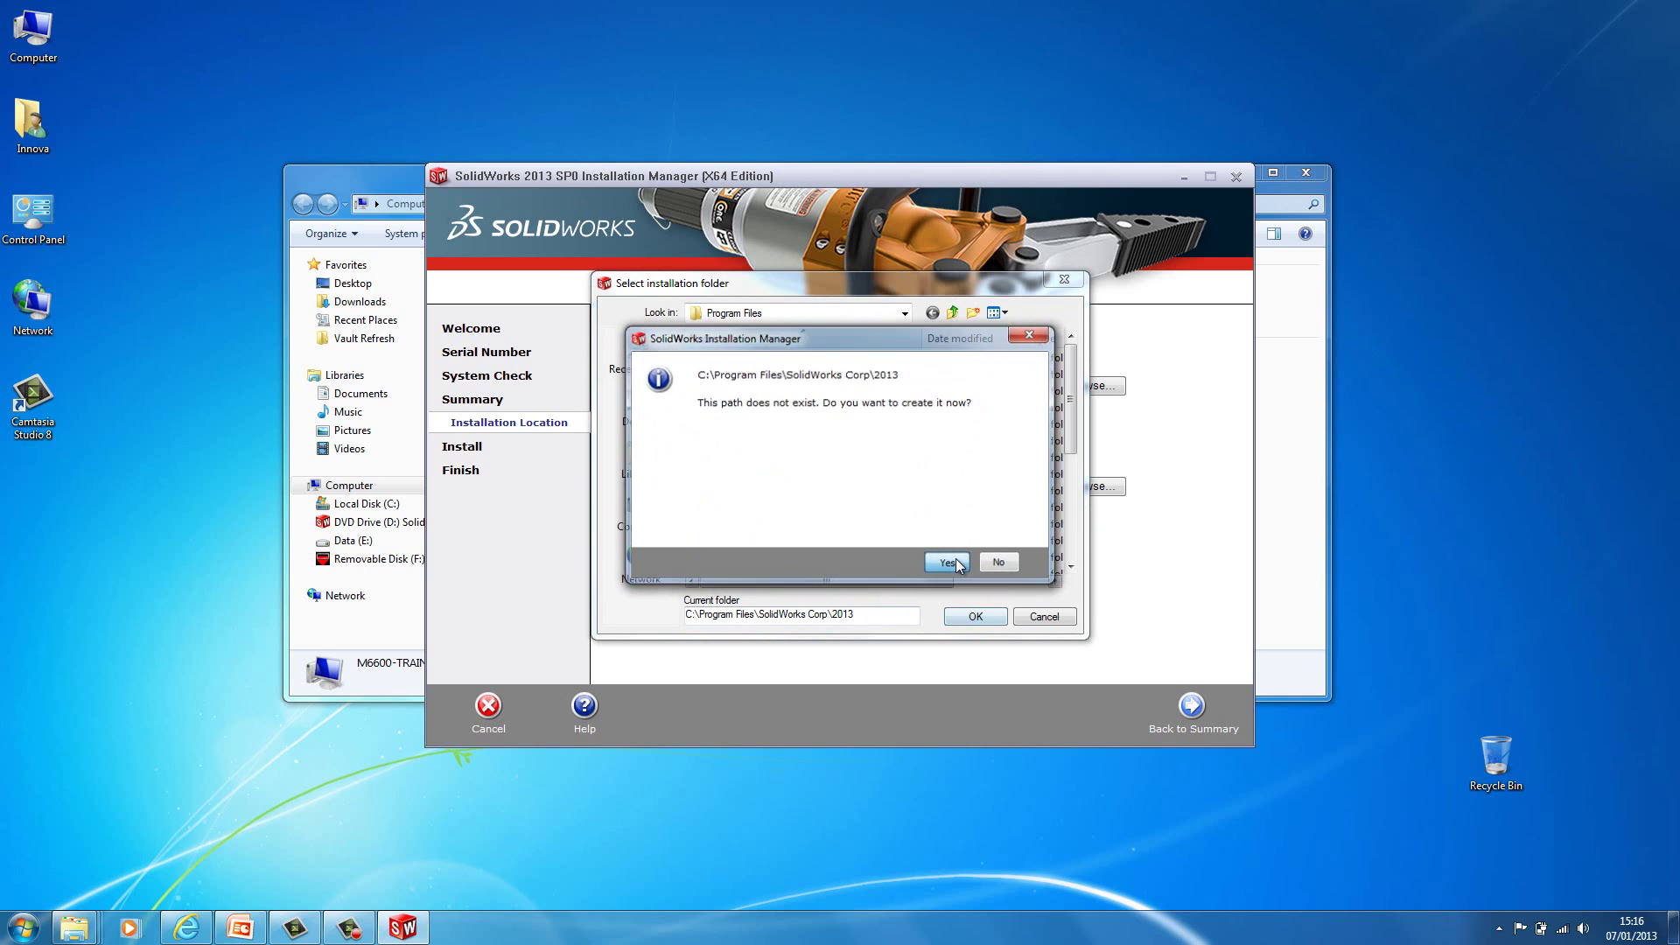
key("Return")
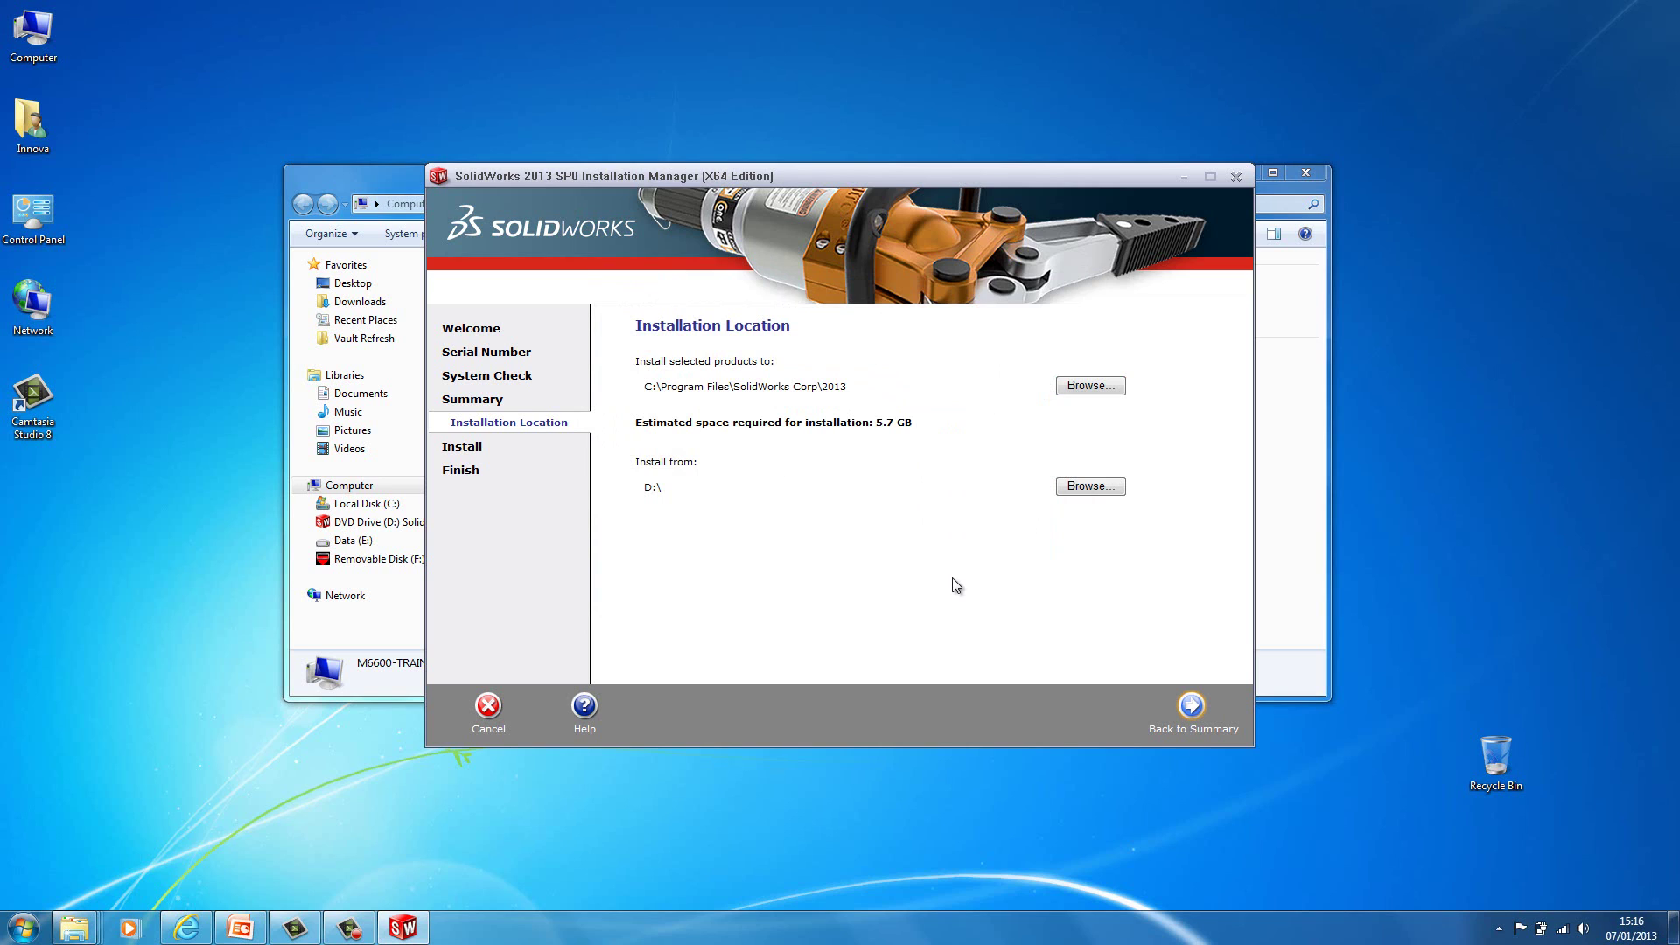
left_click(1192, 707)
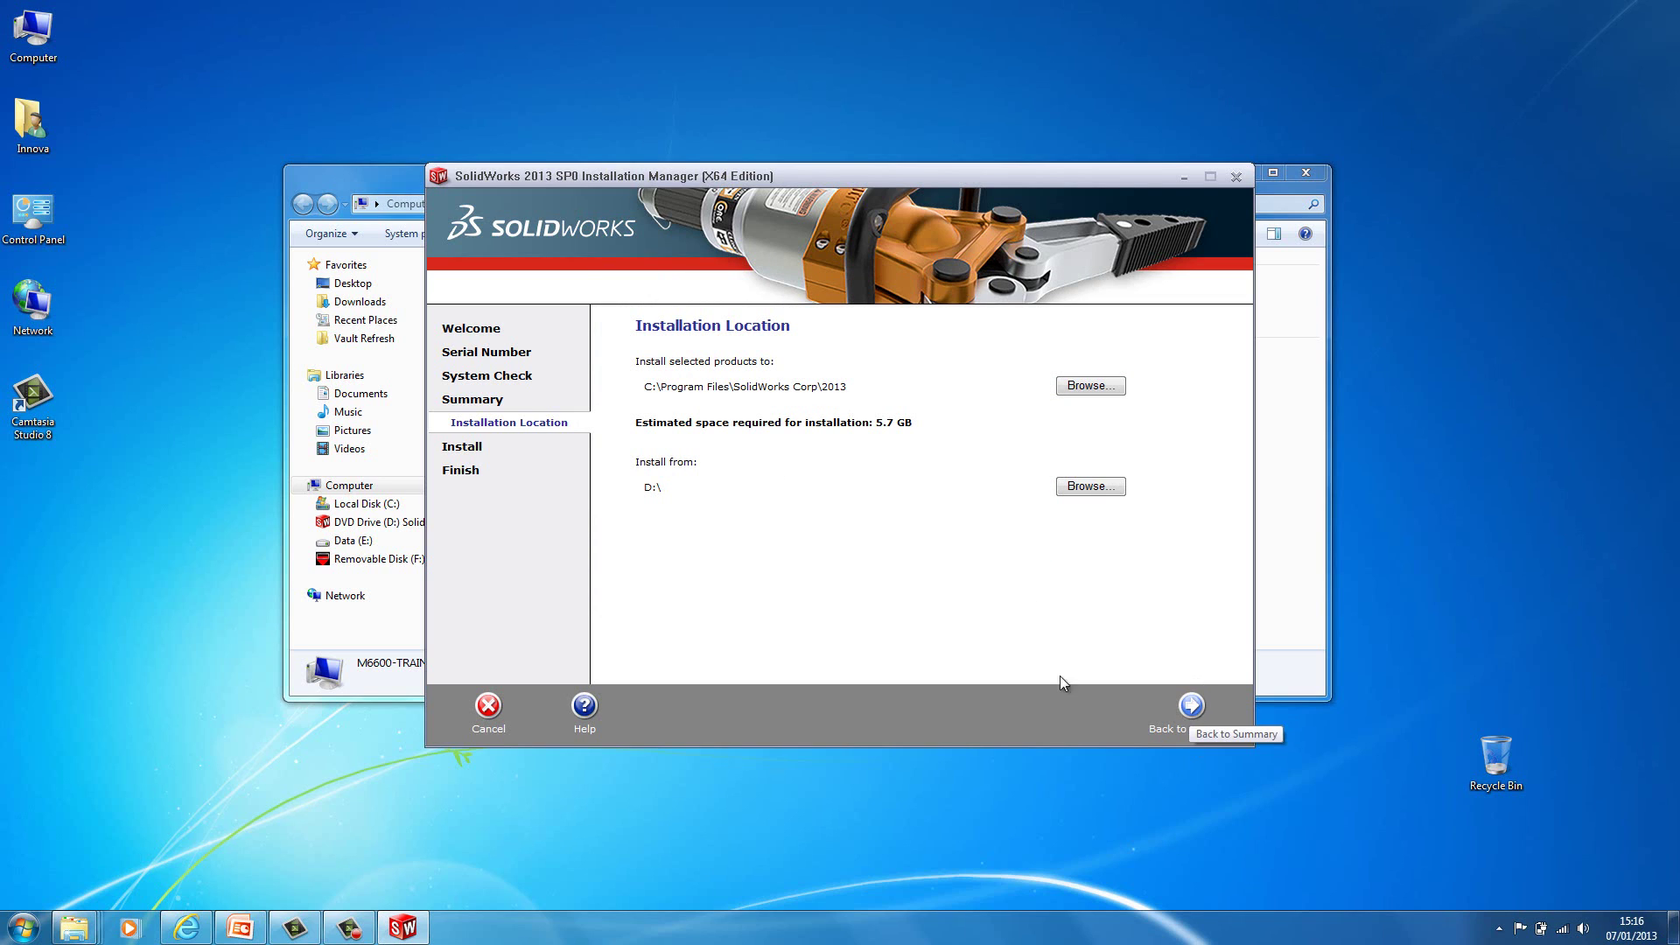
Set the location for the new 2013 Toolbox to C:\SolidWorks Data 2013 and return to the summary
scroll(942, 642, "down", 1)
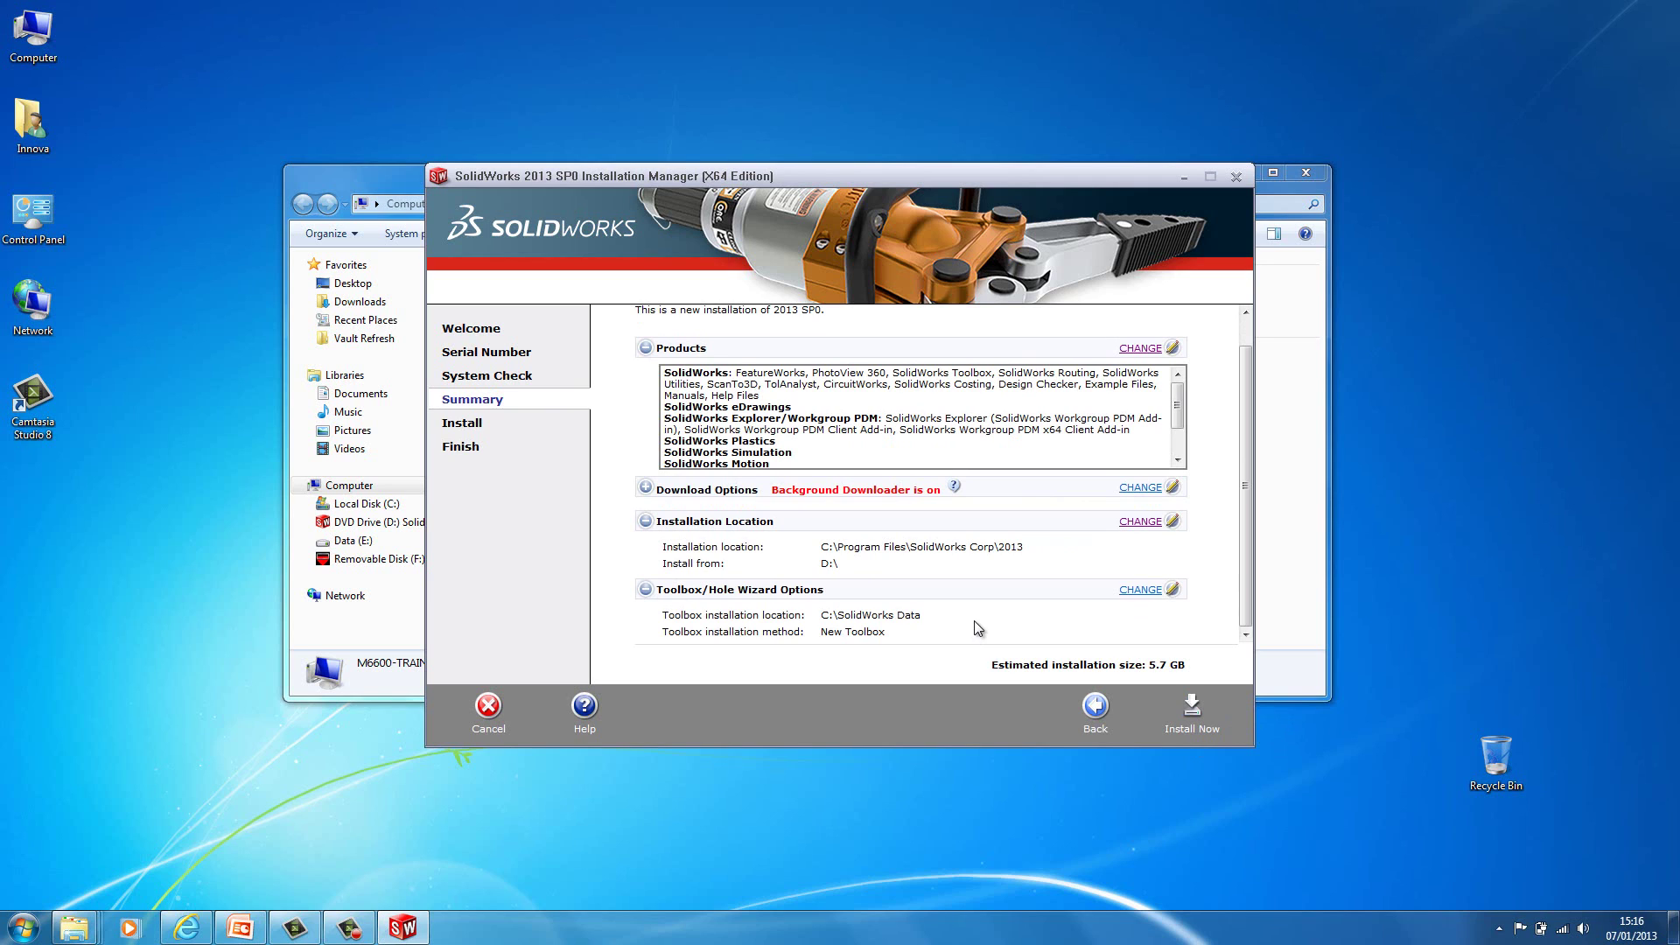
left_click(1140, 590)
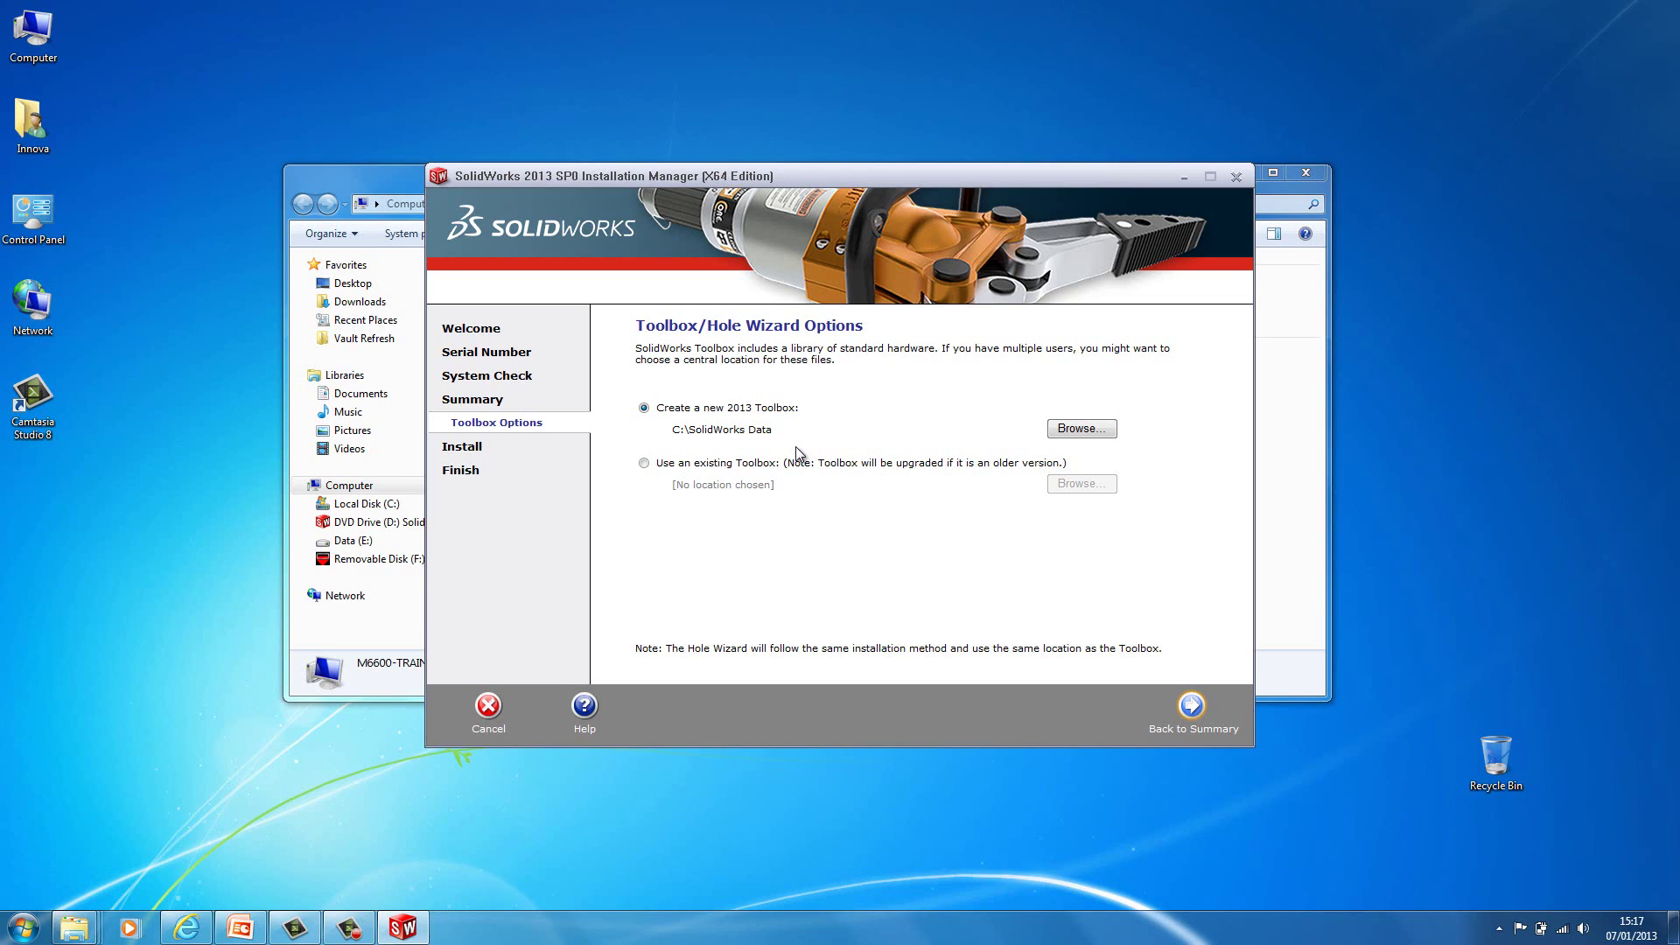
left_click(1085, 429)
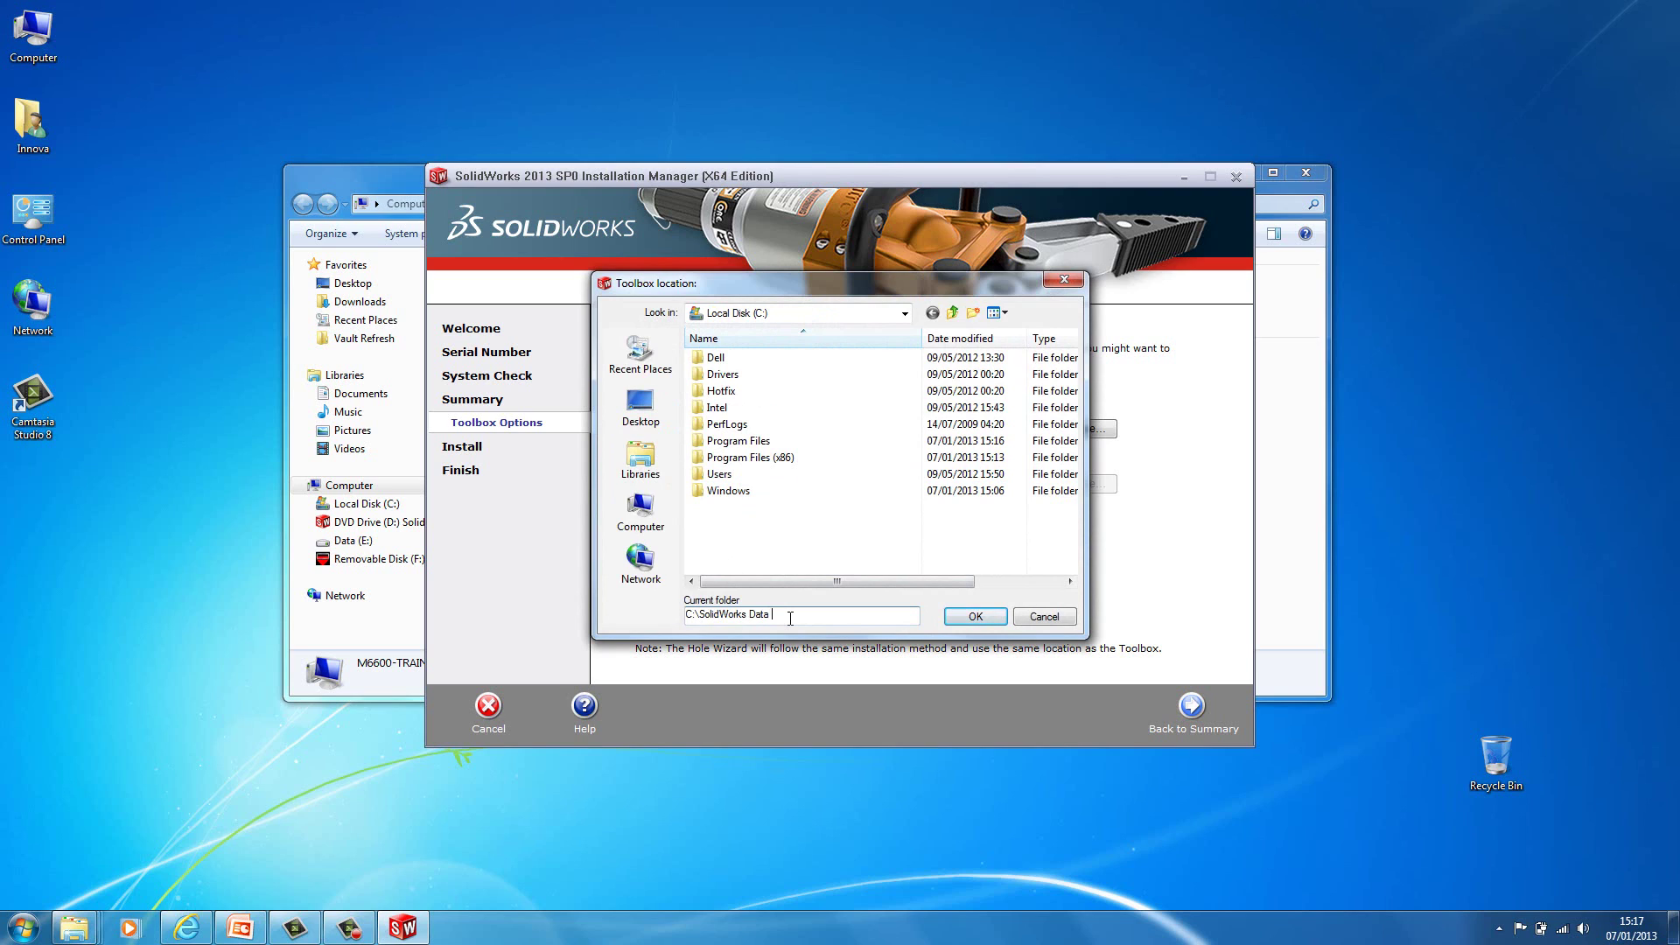
type("2013")
left_click(985, 619)
left_click(1195, 709)
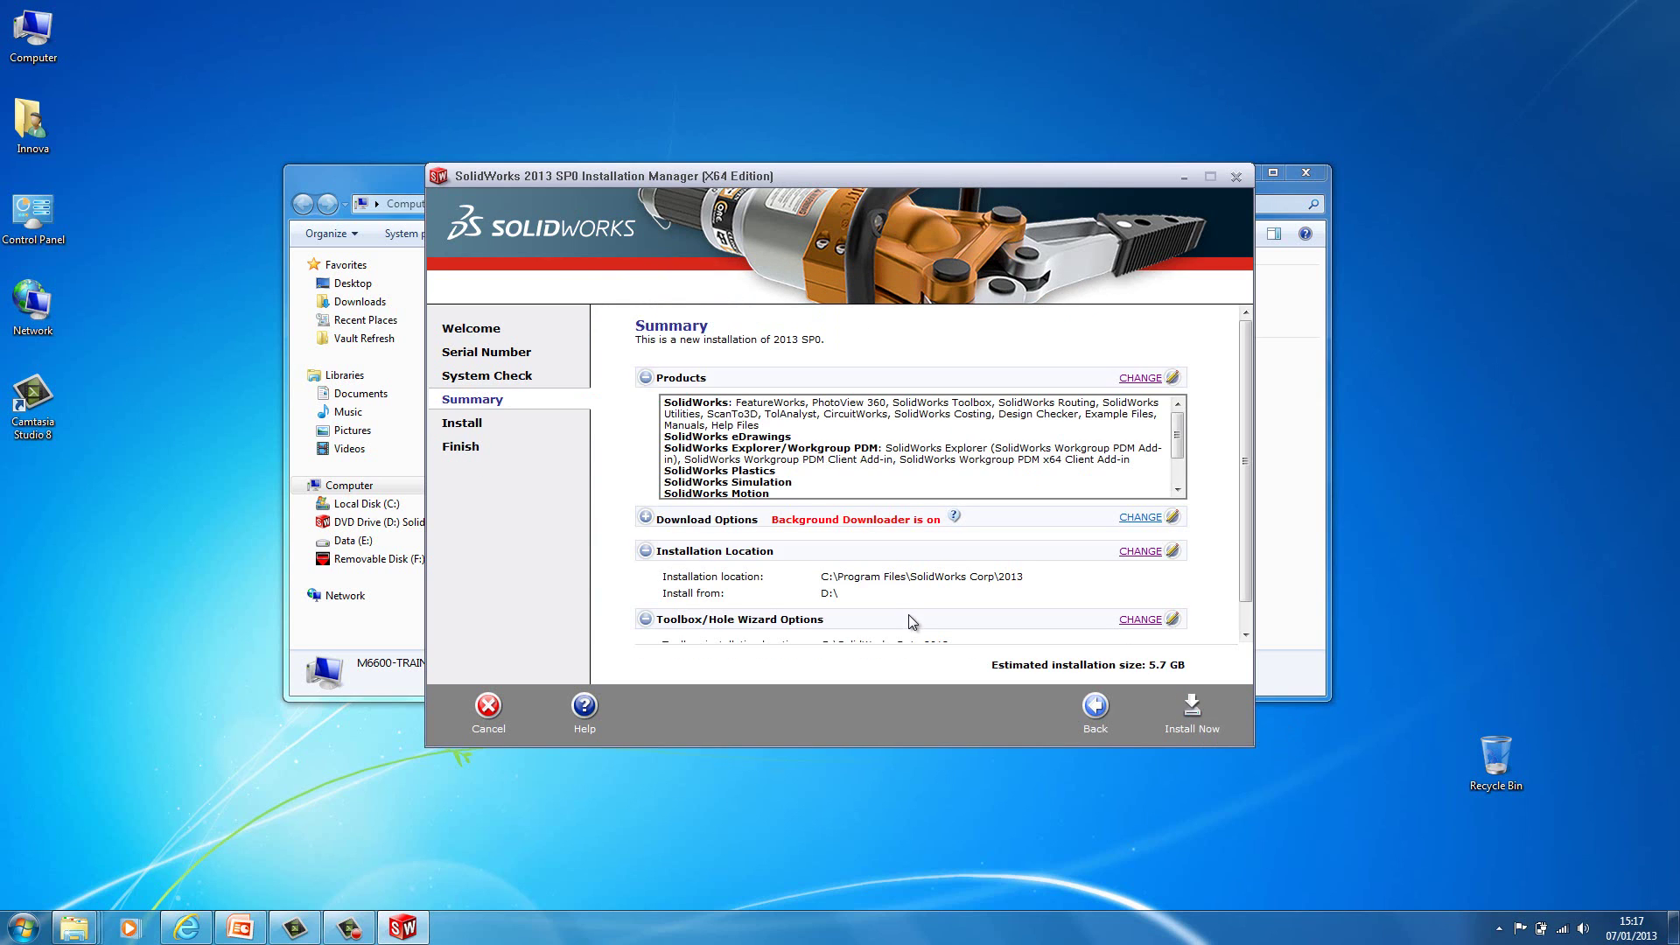
Check the installation and Toolbox locations in the summary and start the installation
left_click_drag(1246, 525, 1243, 560)
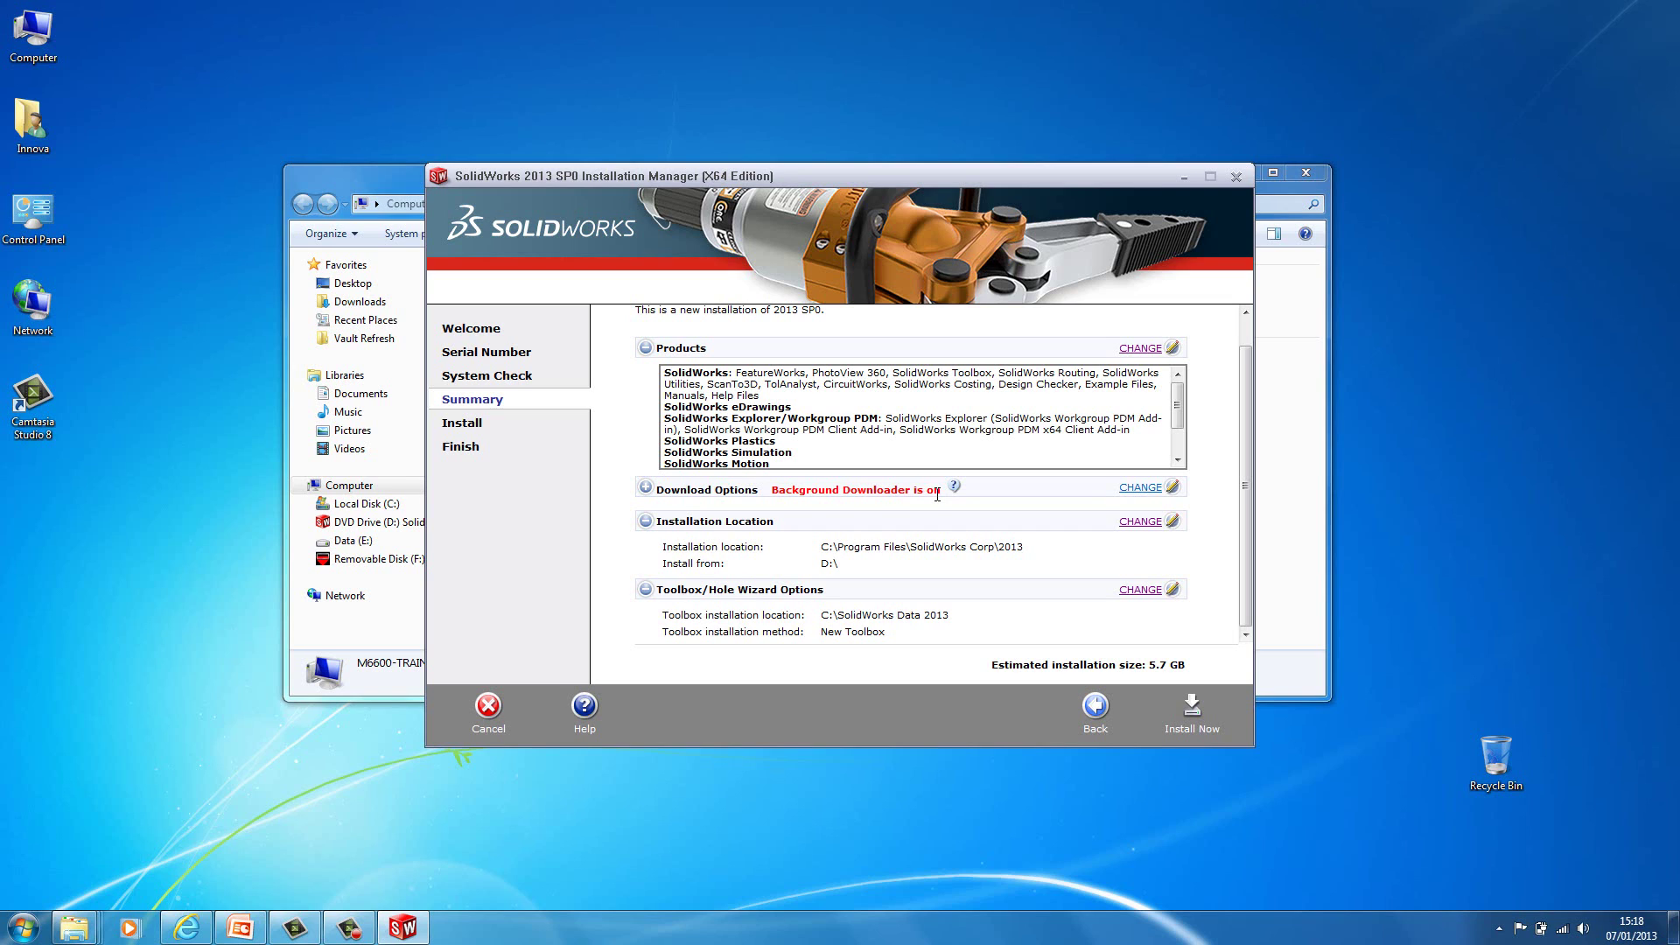
left_click_drag(1252, 469, 1240, 486)
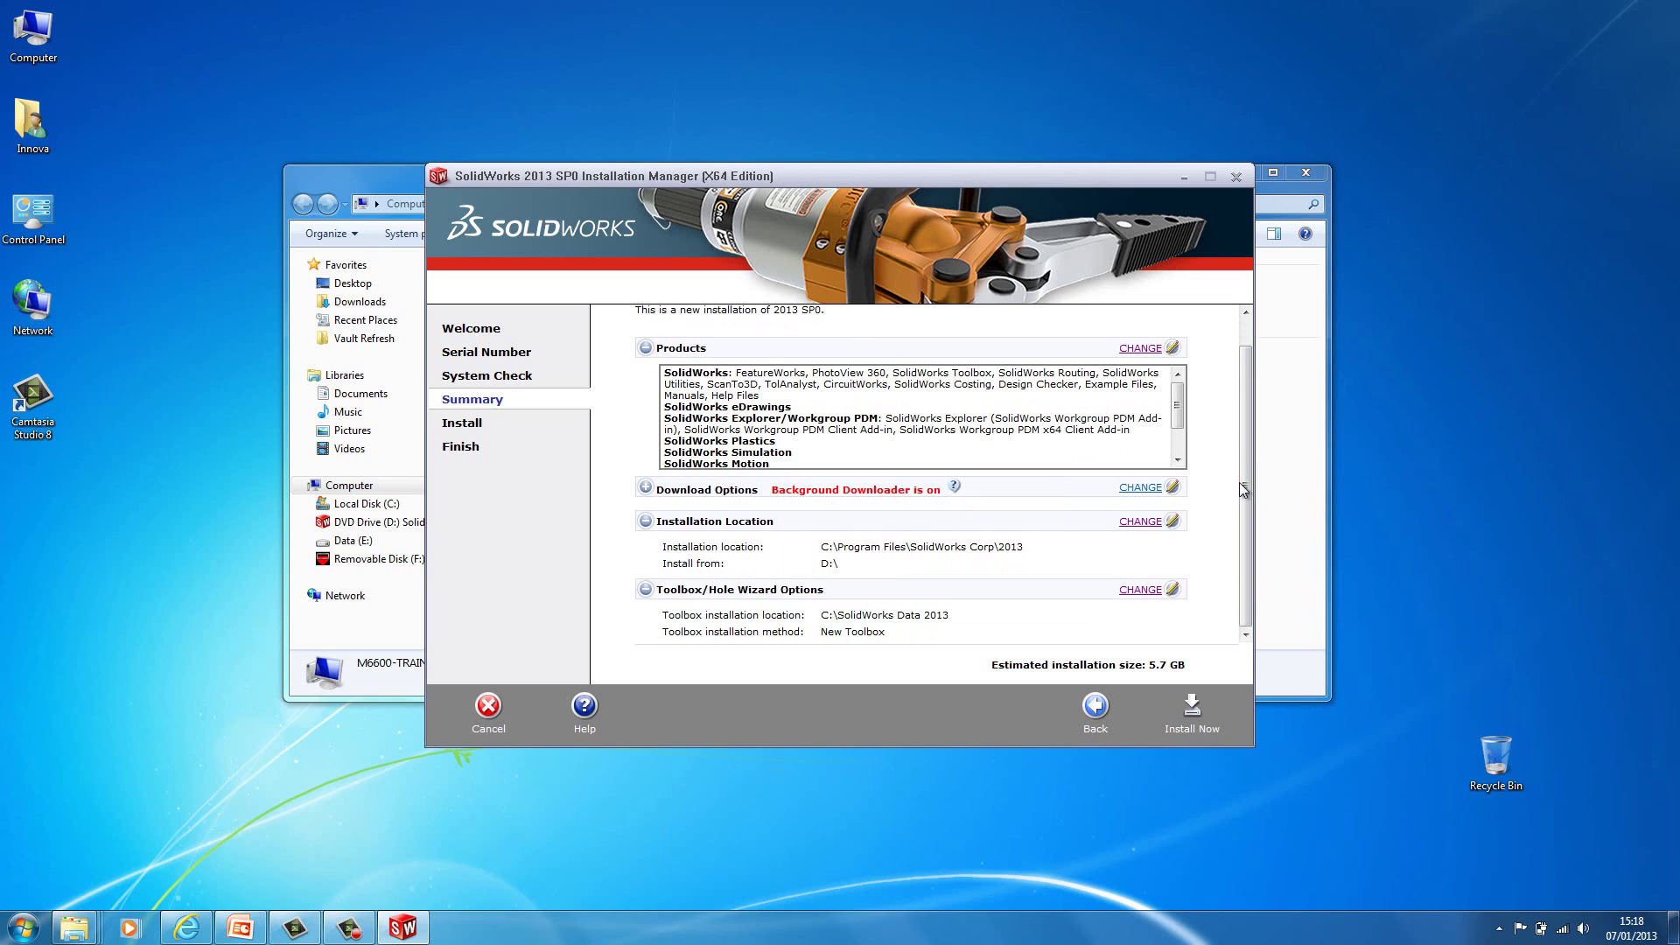
left_click(1195, 716)
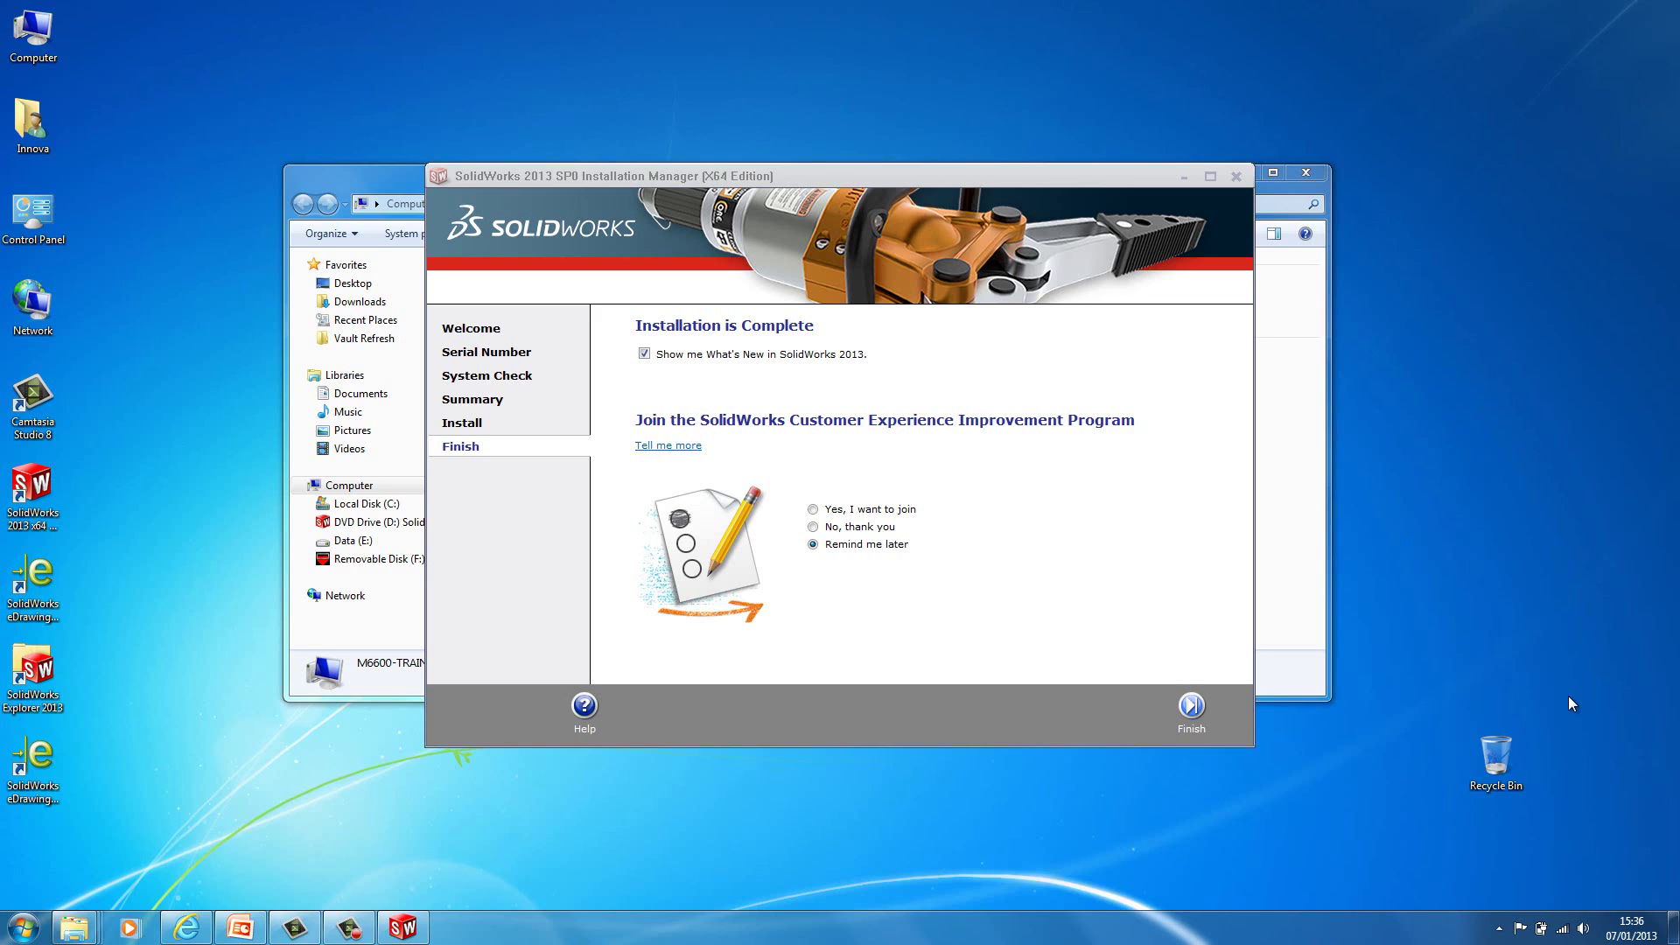
Finish the installation without showing What's New, leaving the improvement program on Remind me later, and close the Computer window
left_click(660, 352)
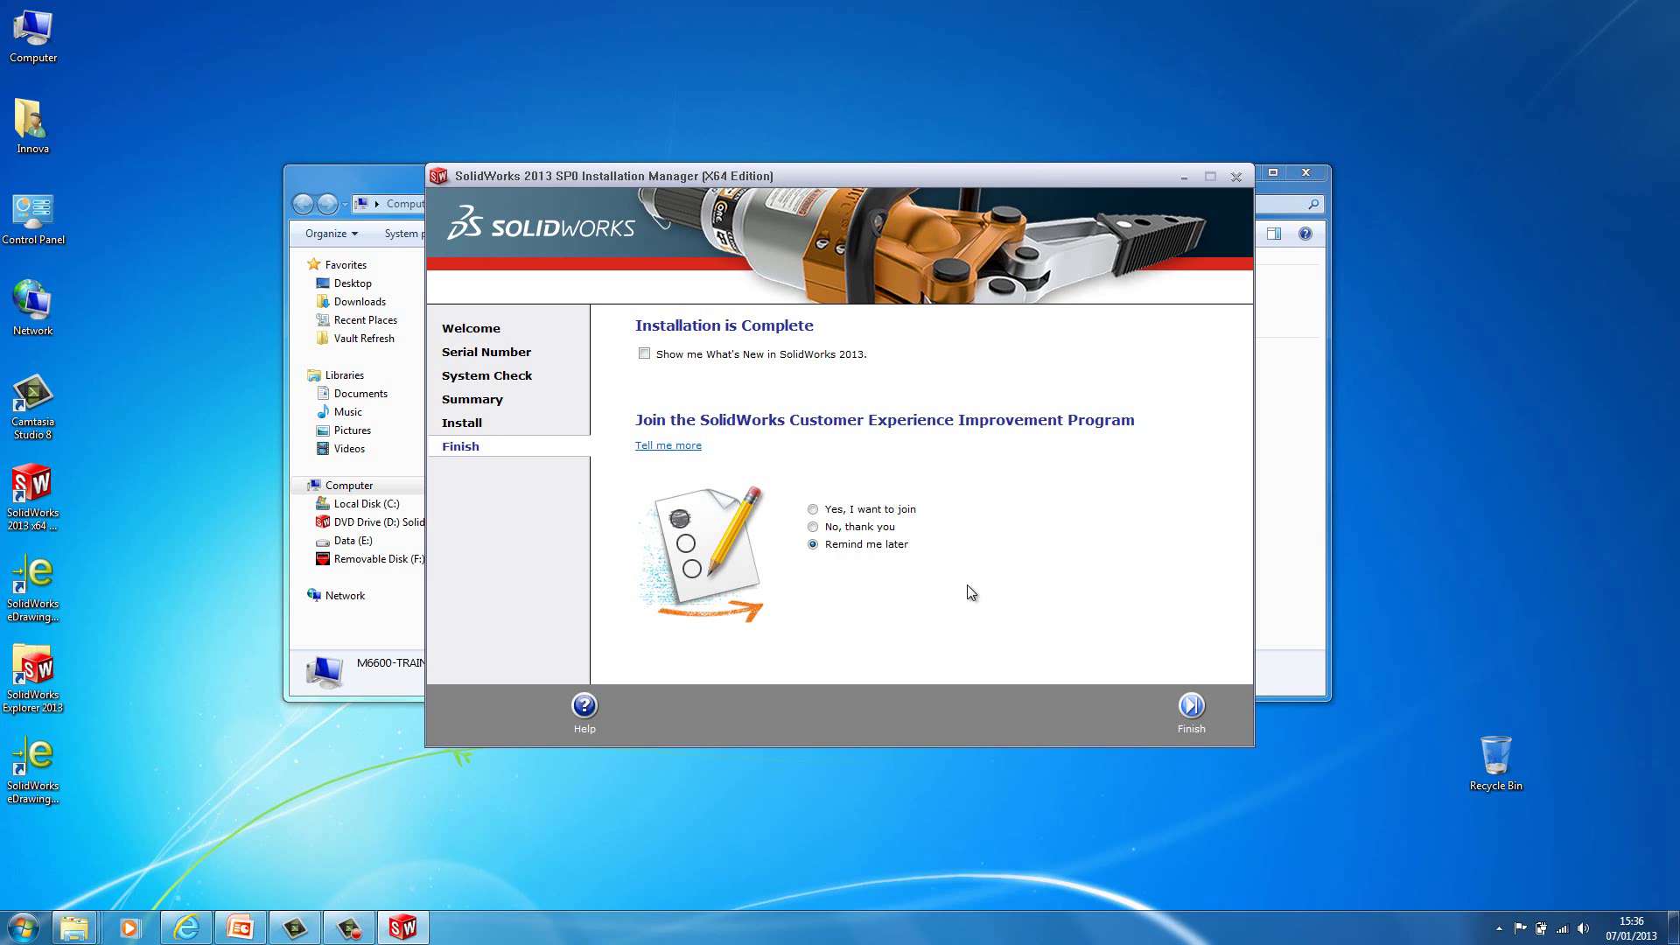
left_click(1191, 706)
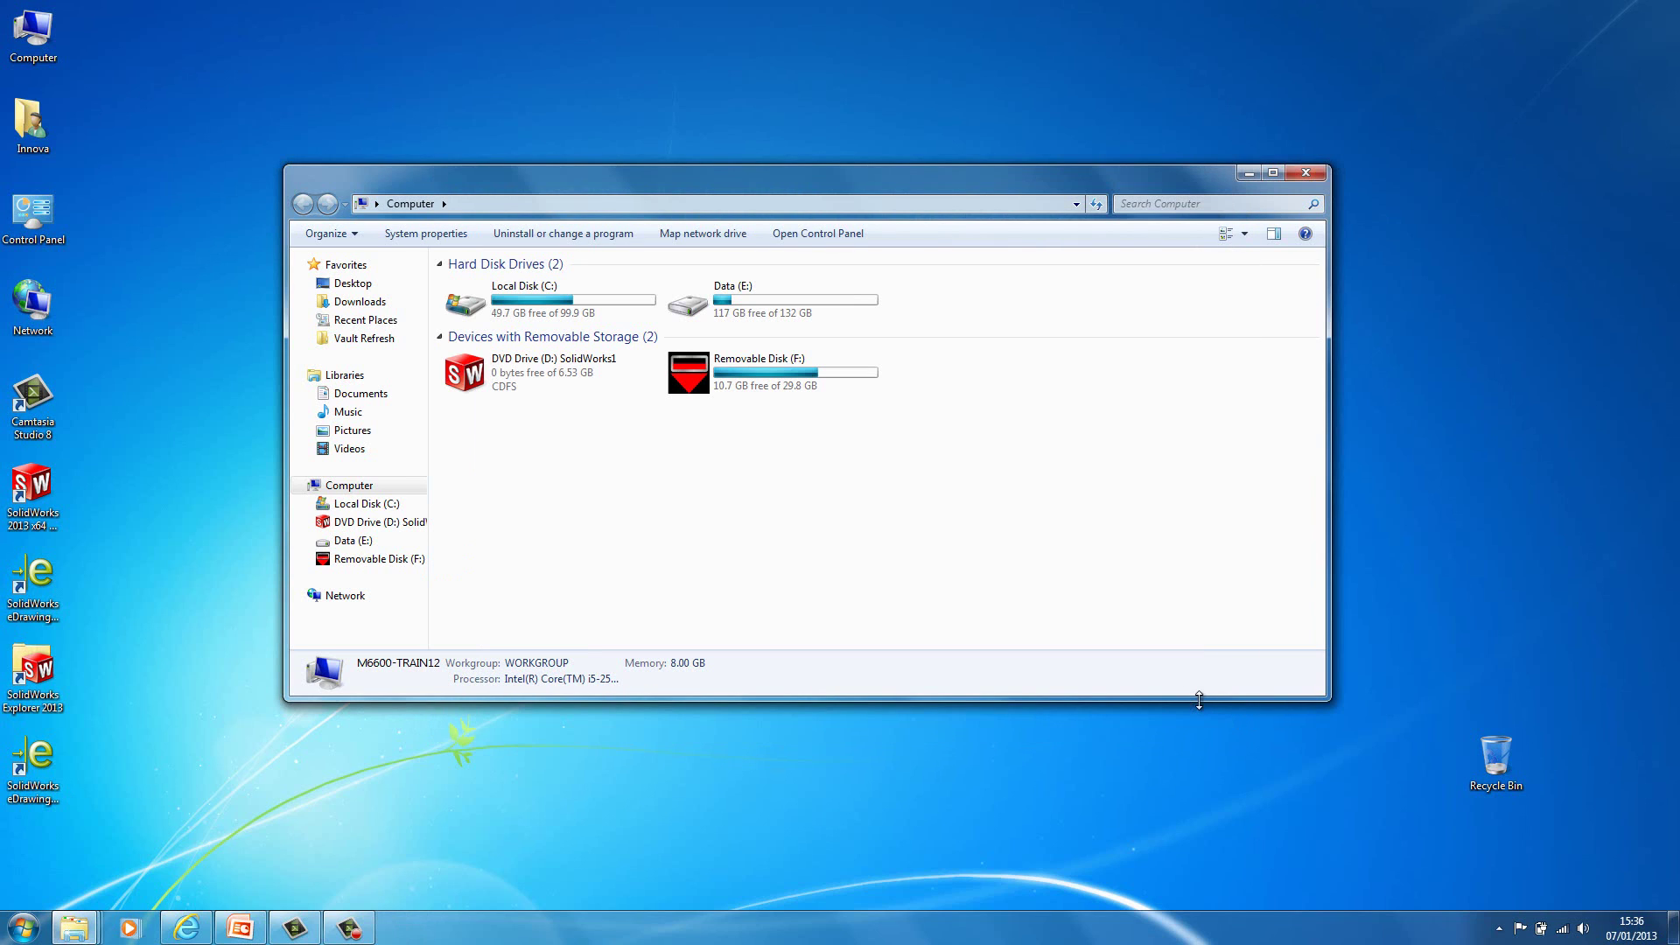
left_click(1307, 173)
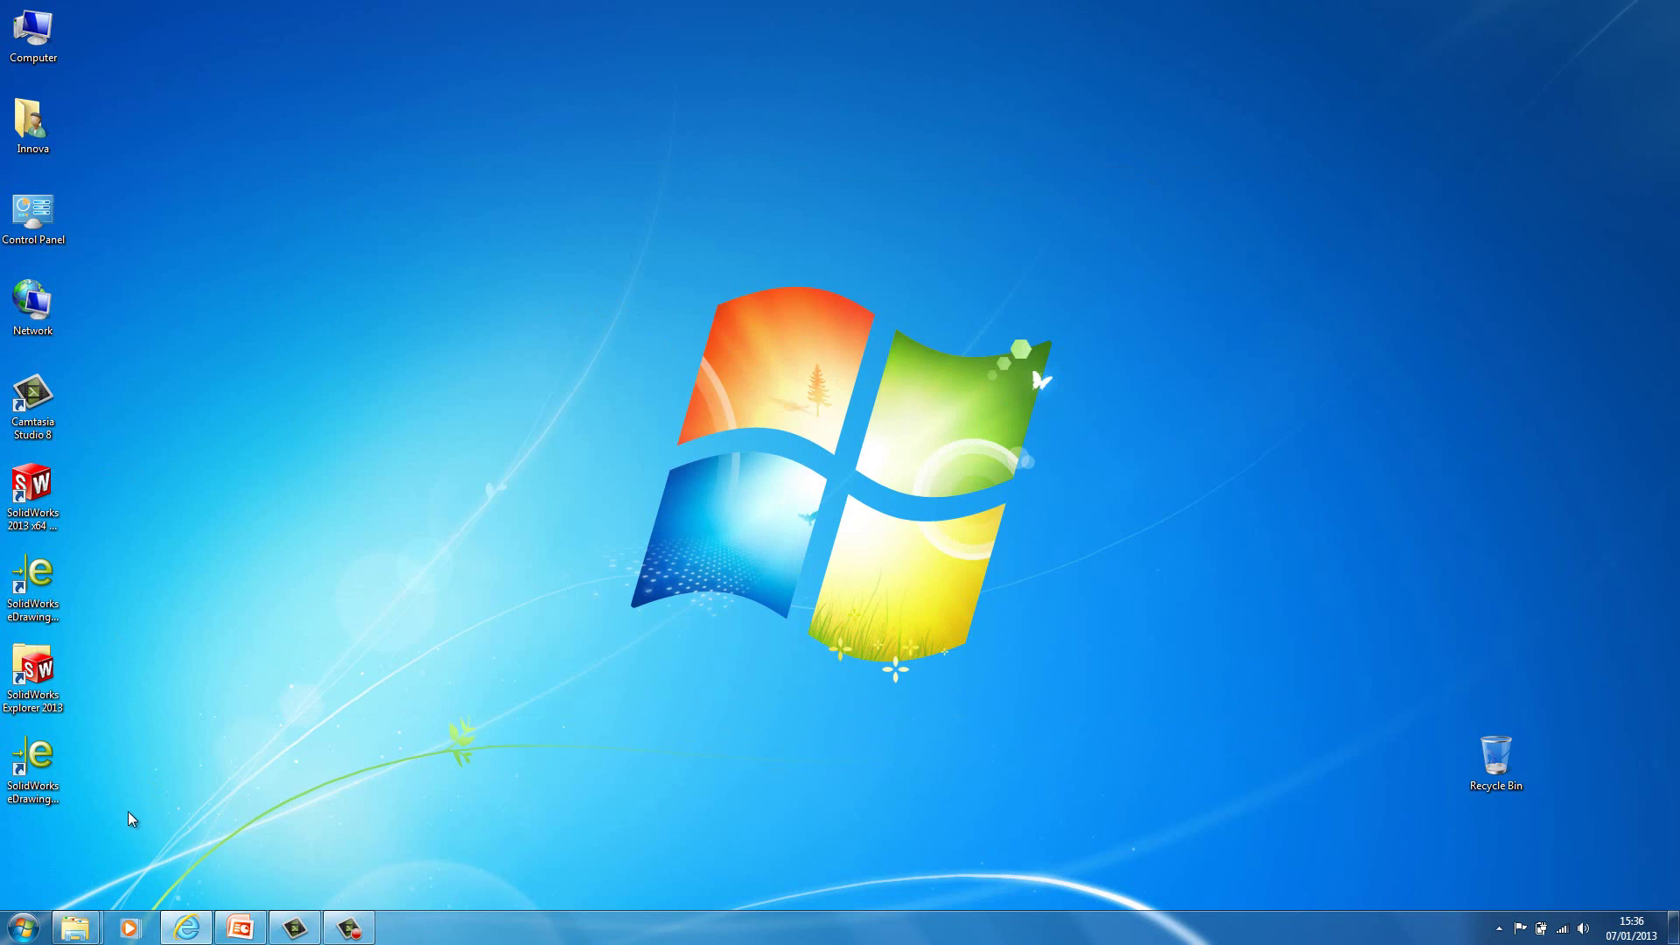
Arrange the SolidWorks 2013, SolidWorks Explorer and two eDrawings shortcuts in one row along the top of the desktop
left_click_drag(43, 494, 291, 46)
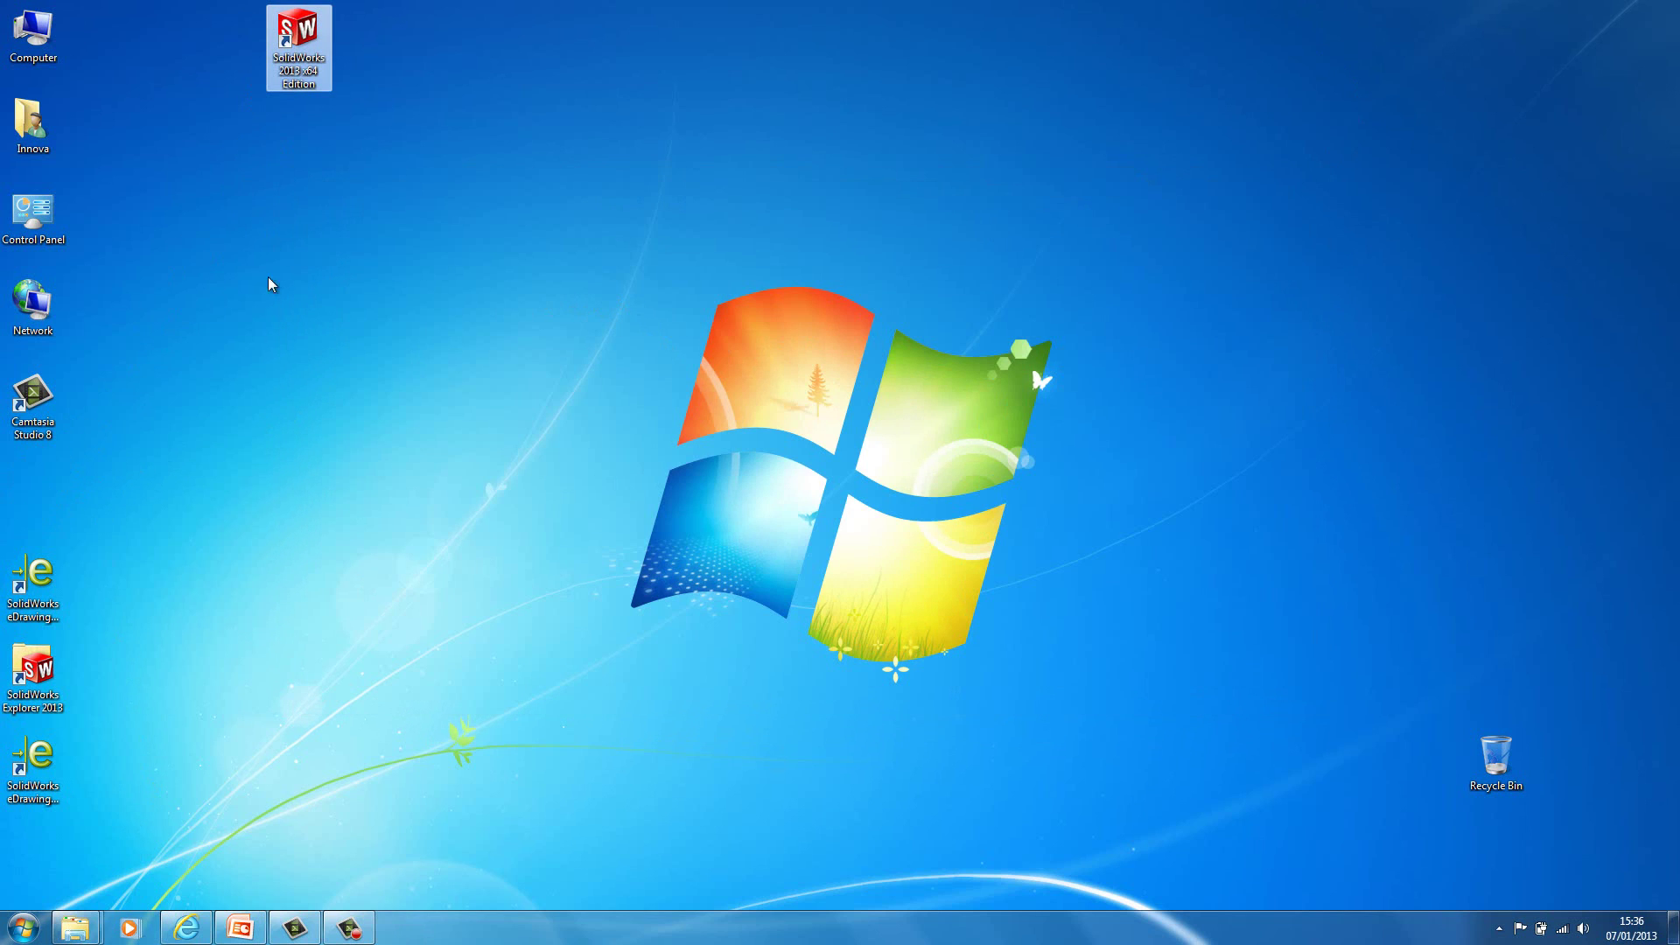
left_click_drag(281, 686, 46, 434)
left_click_drag(232, 526, 367, 44)
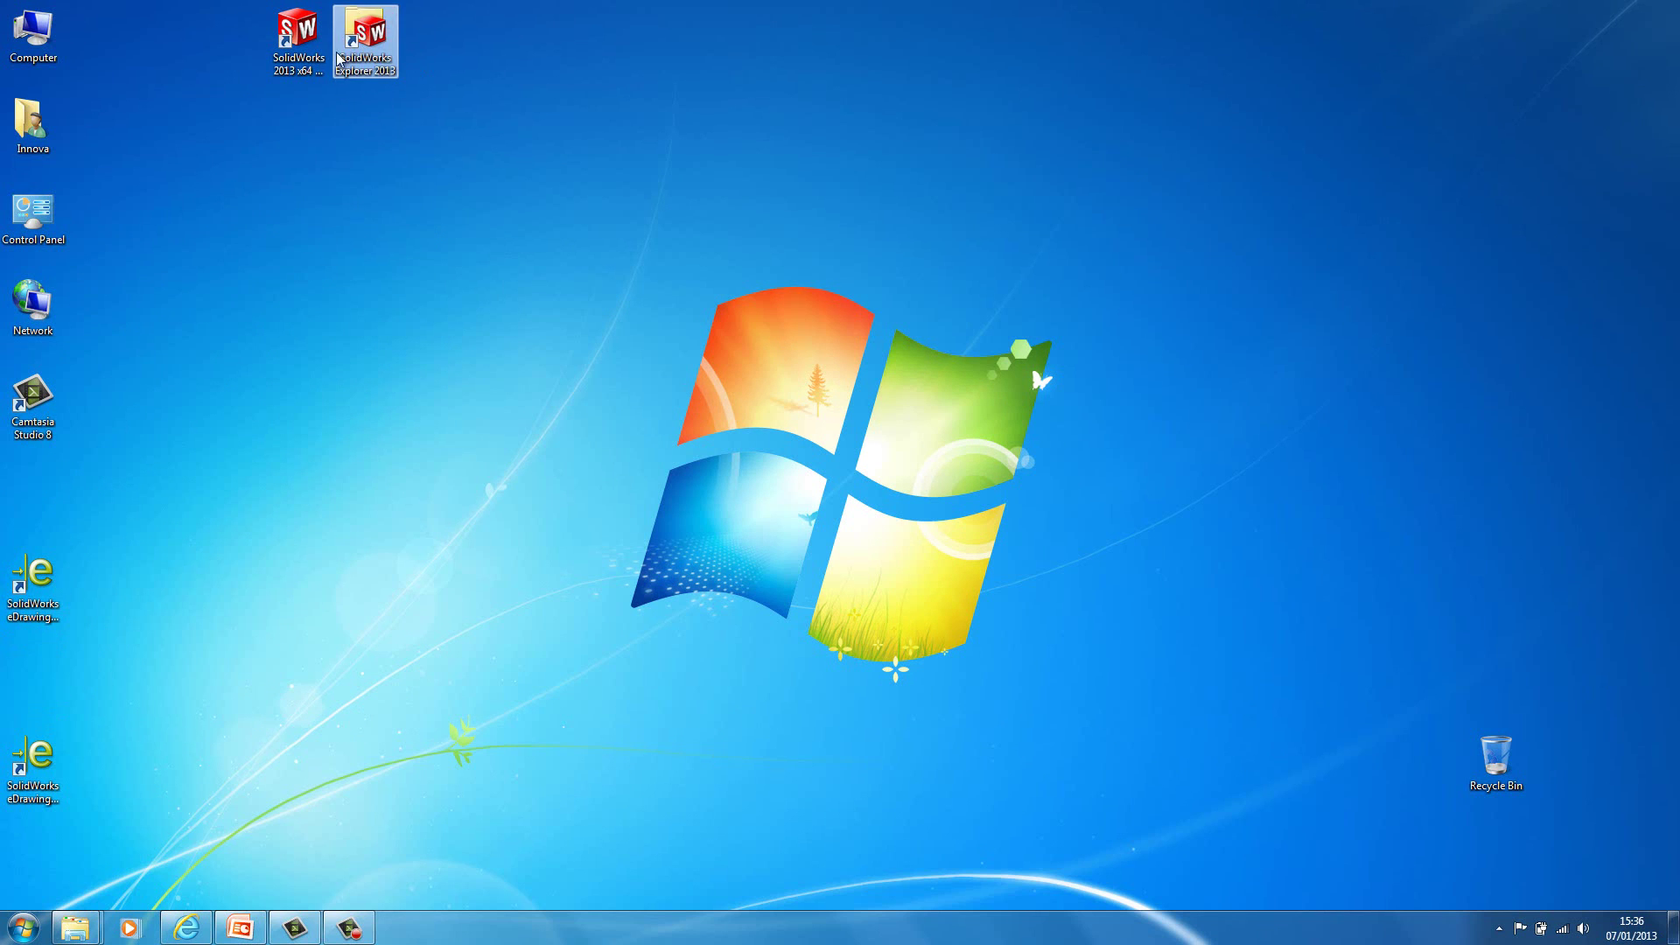
left_click_drag(123, 801, 438, 57)
left_click(431, 249)
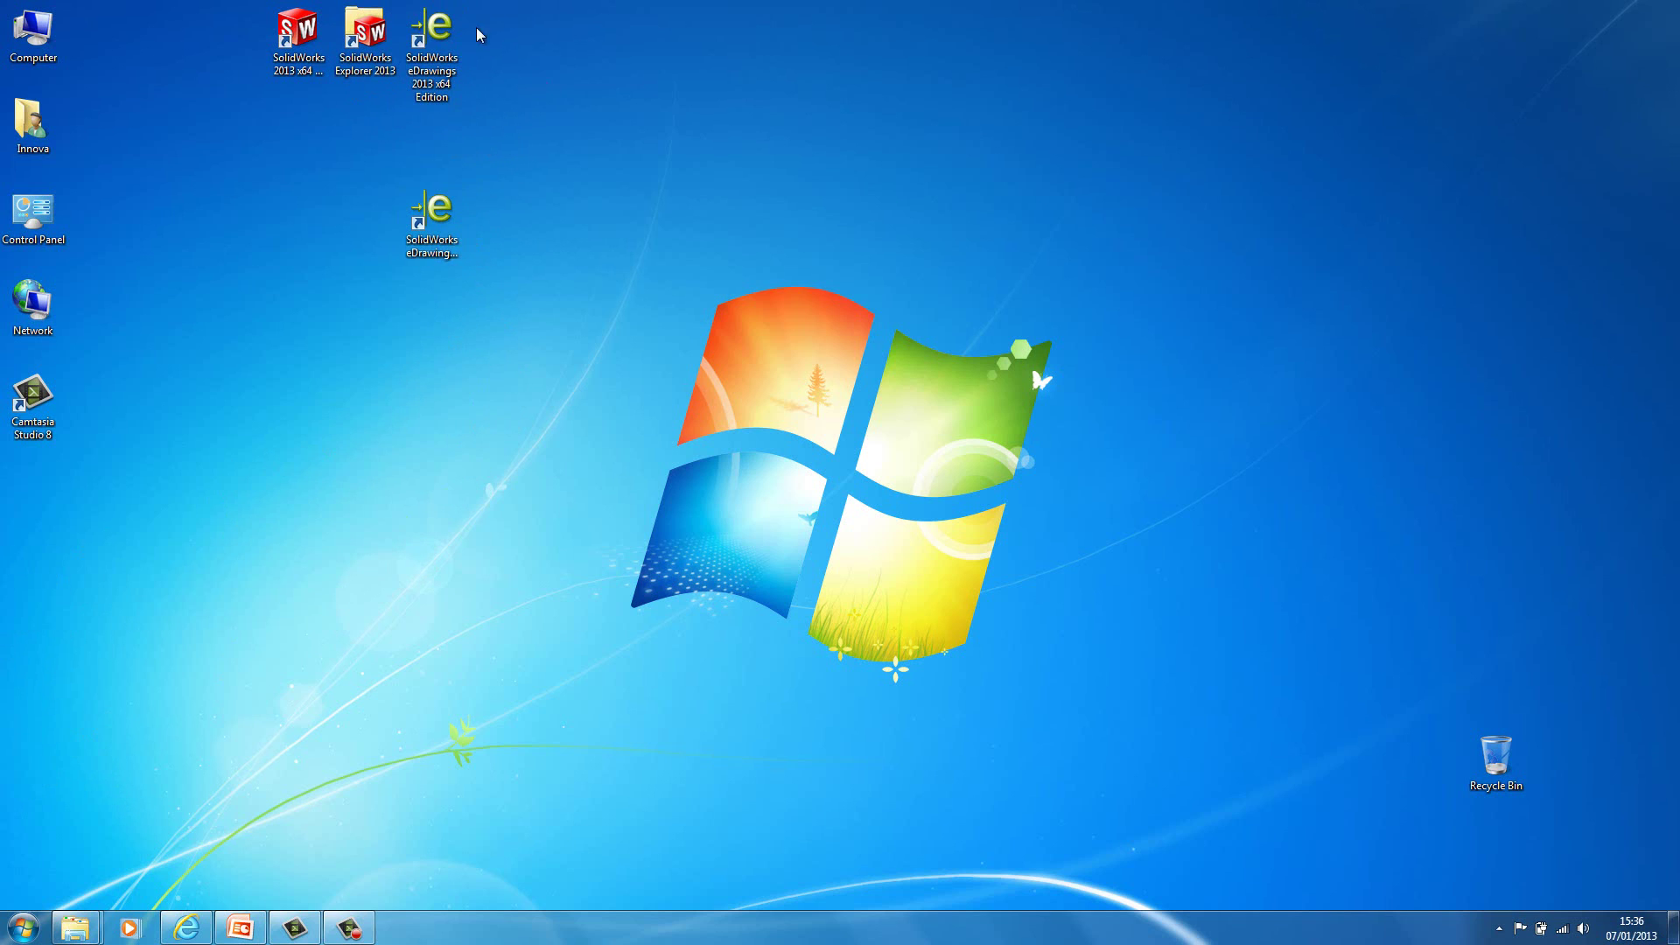
left_click(435, 35)
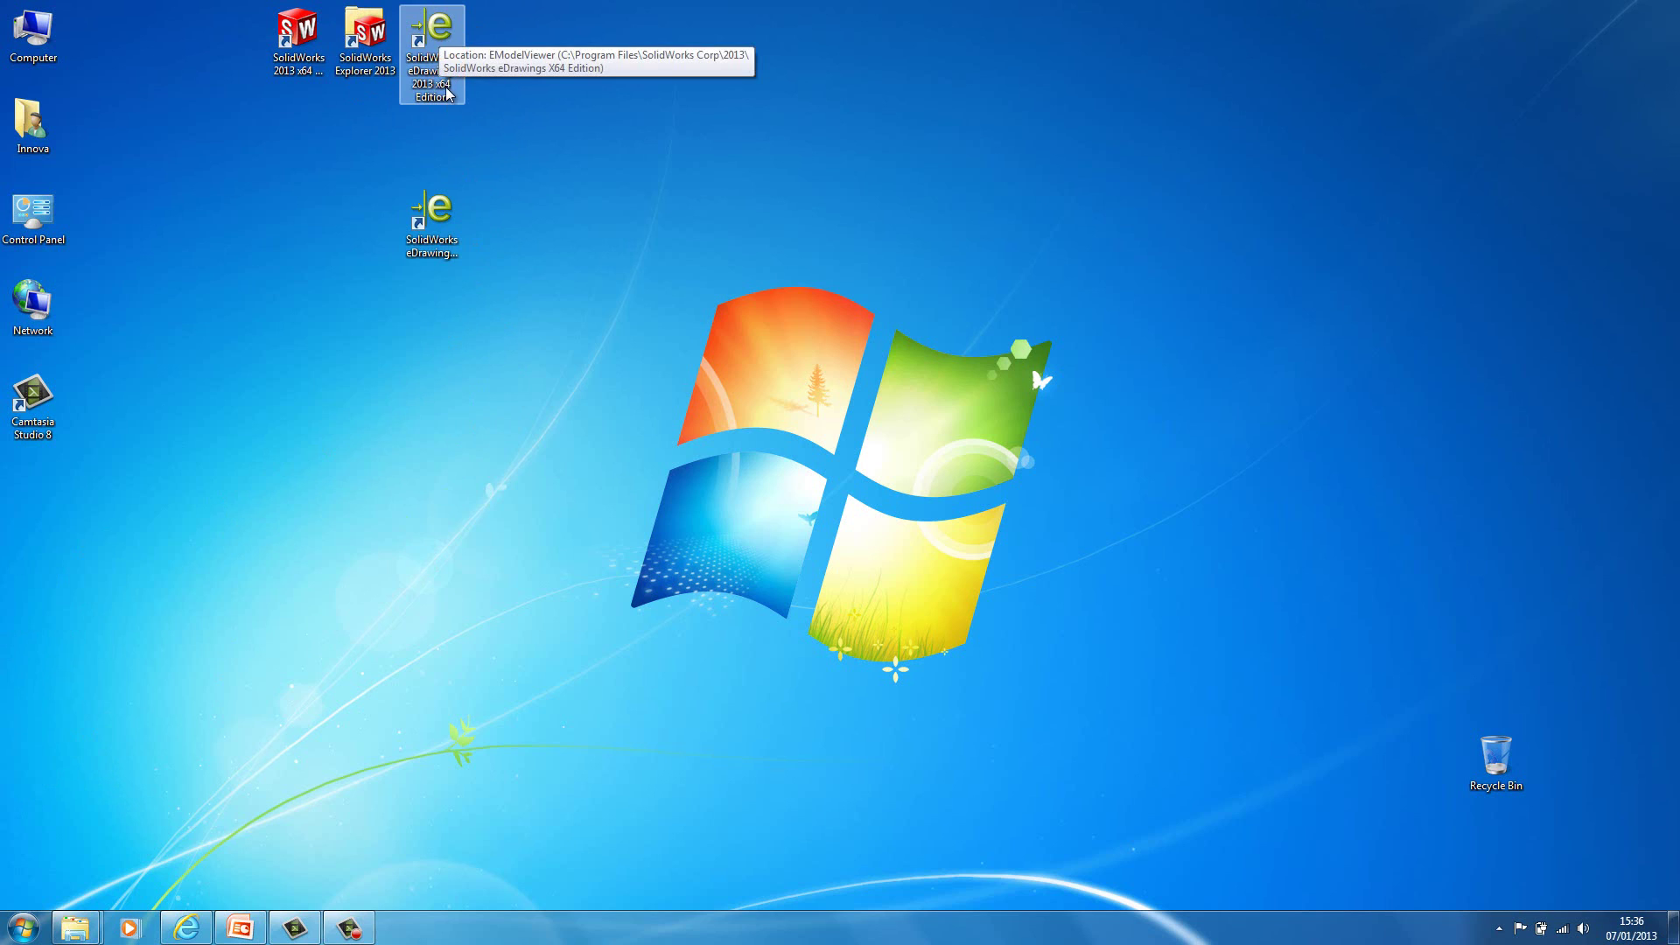
left_click_drag(431, 214, 503, 53)
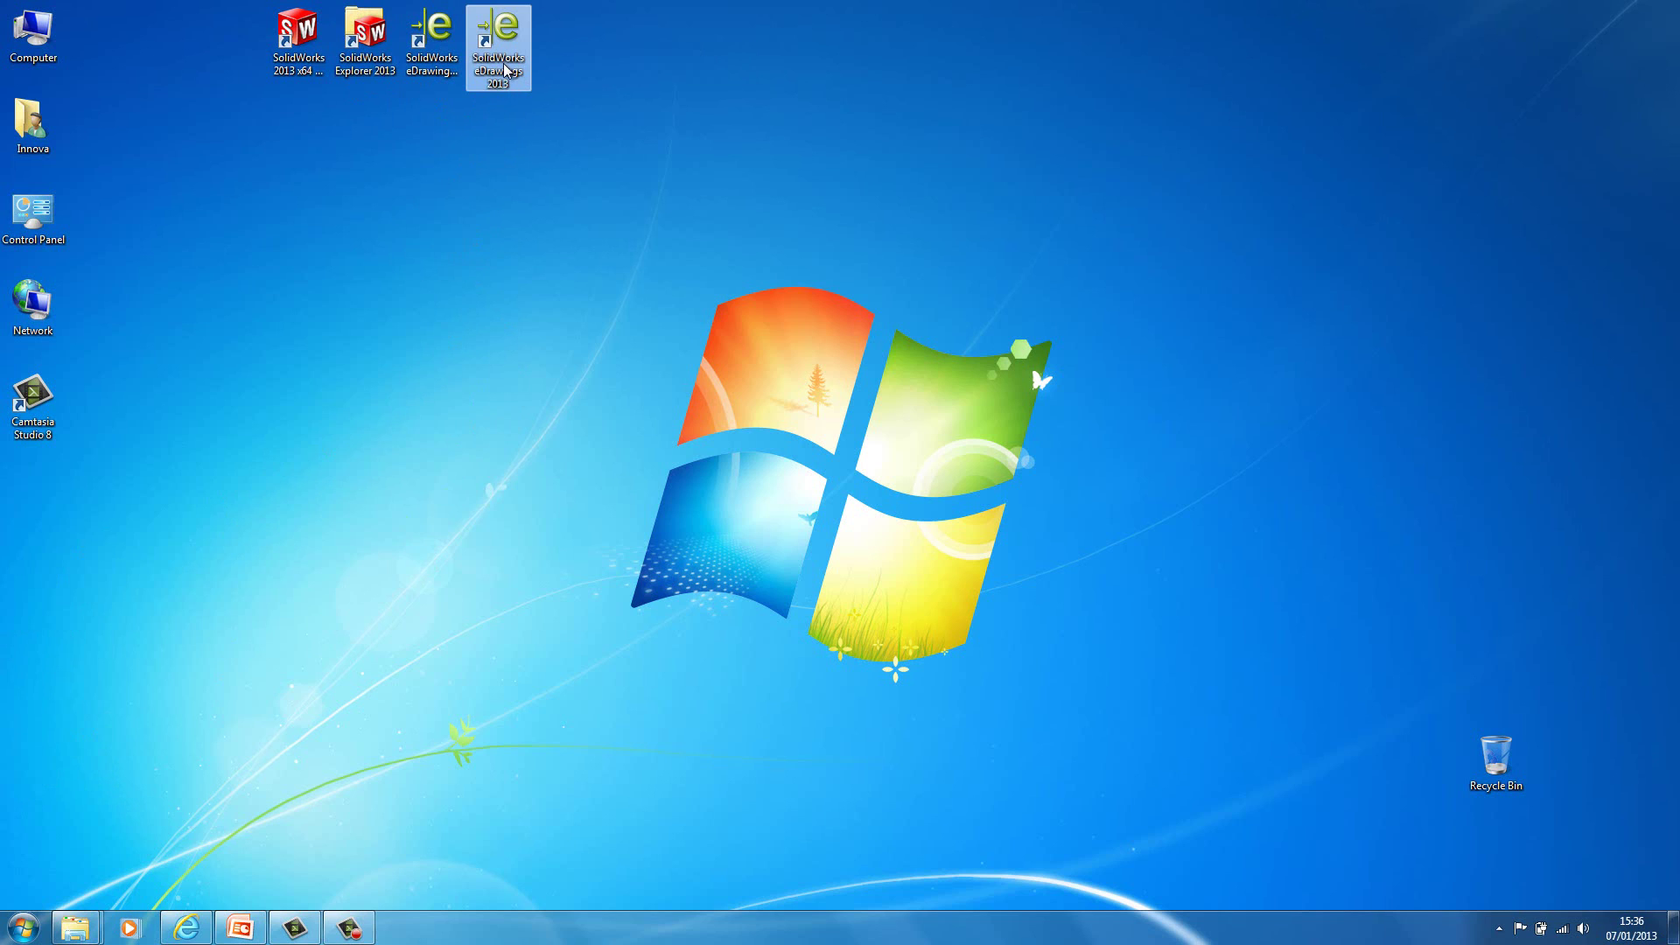
left_click(497, 171)
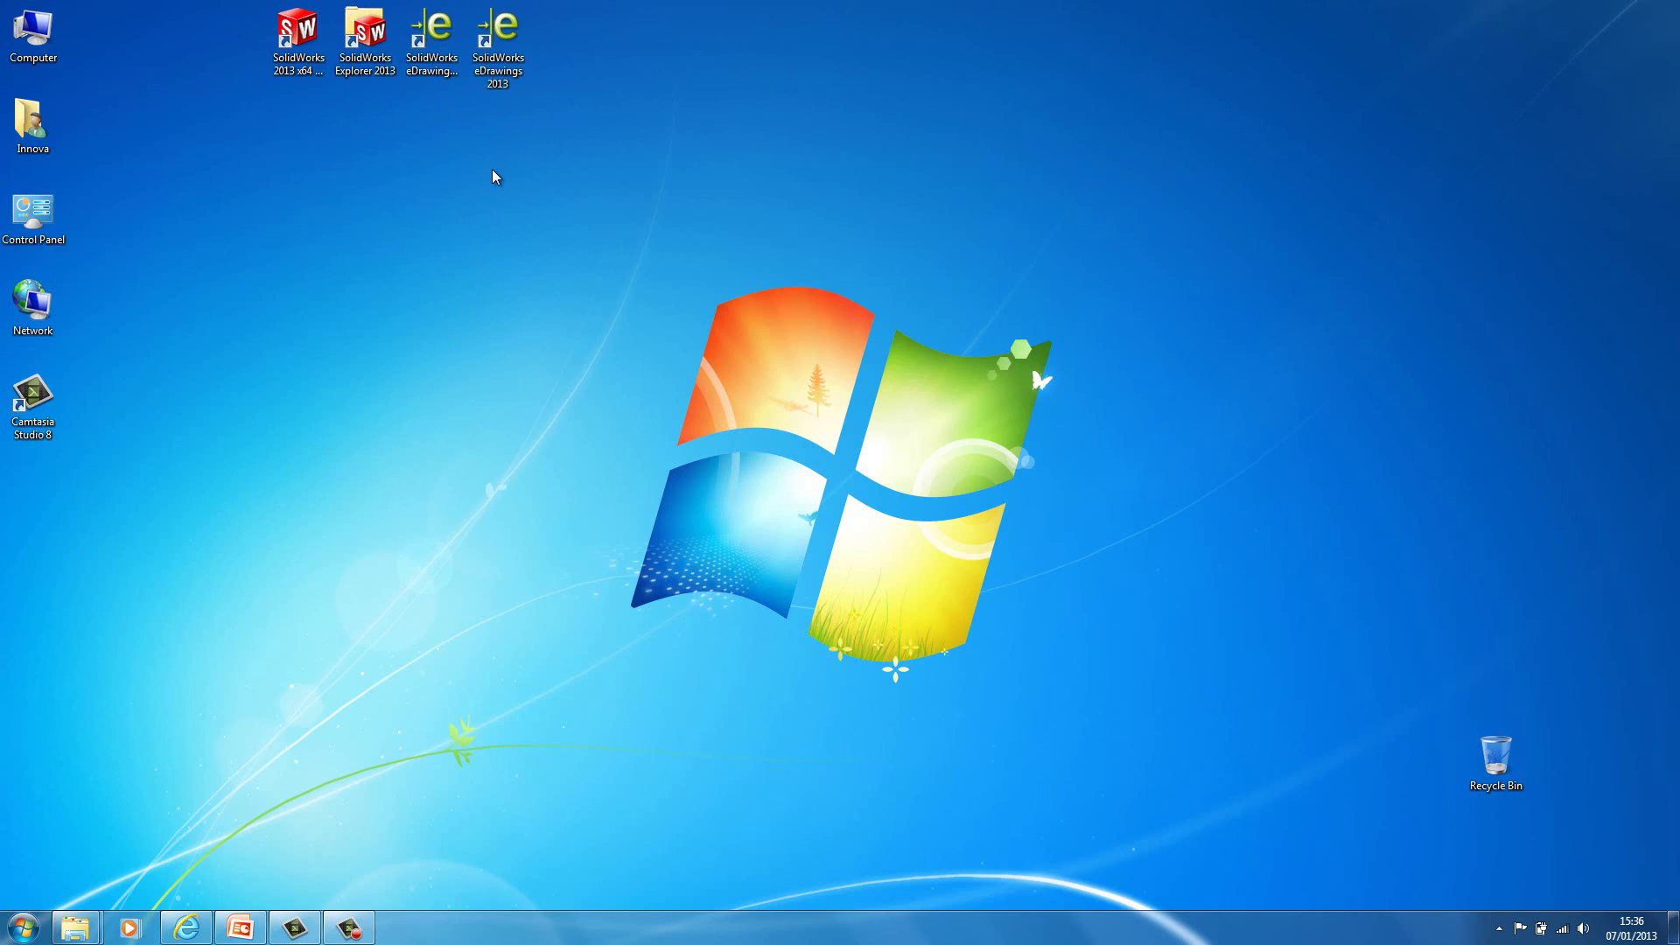
Launch SolidWorks 2013 and activate the product automatically over the Internet using the contact e-mail address
double_click(302, 35)
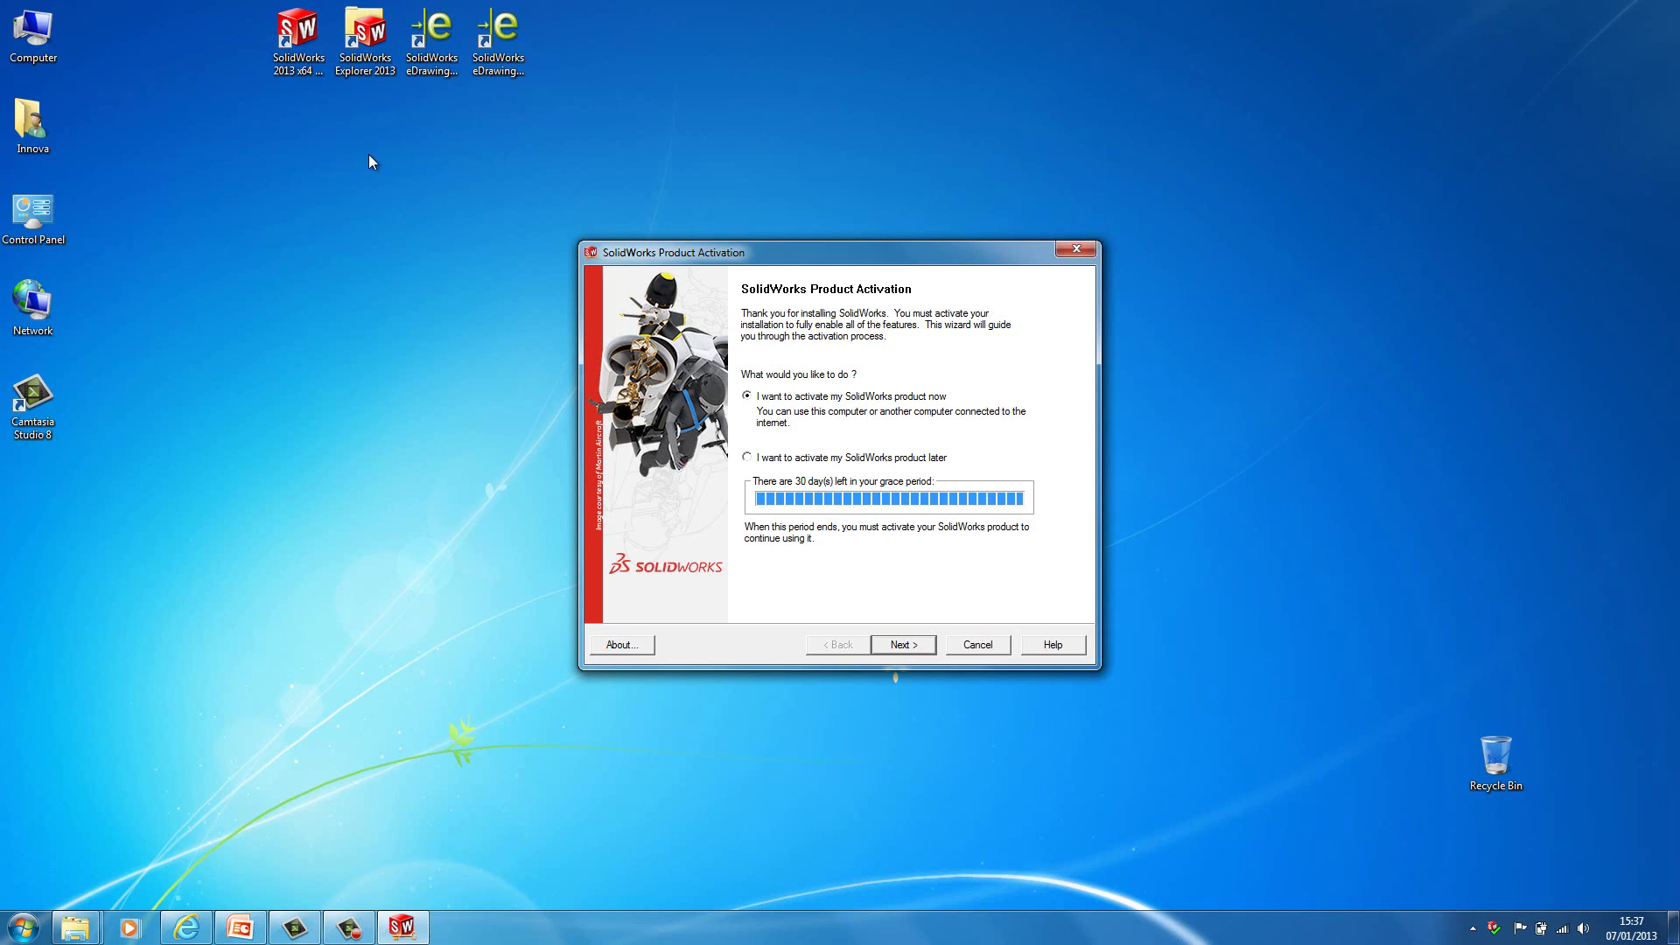
left_click(911, 644)
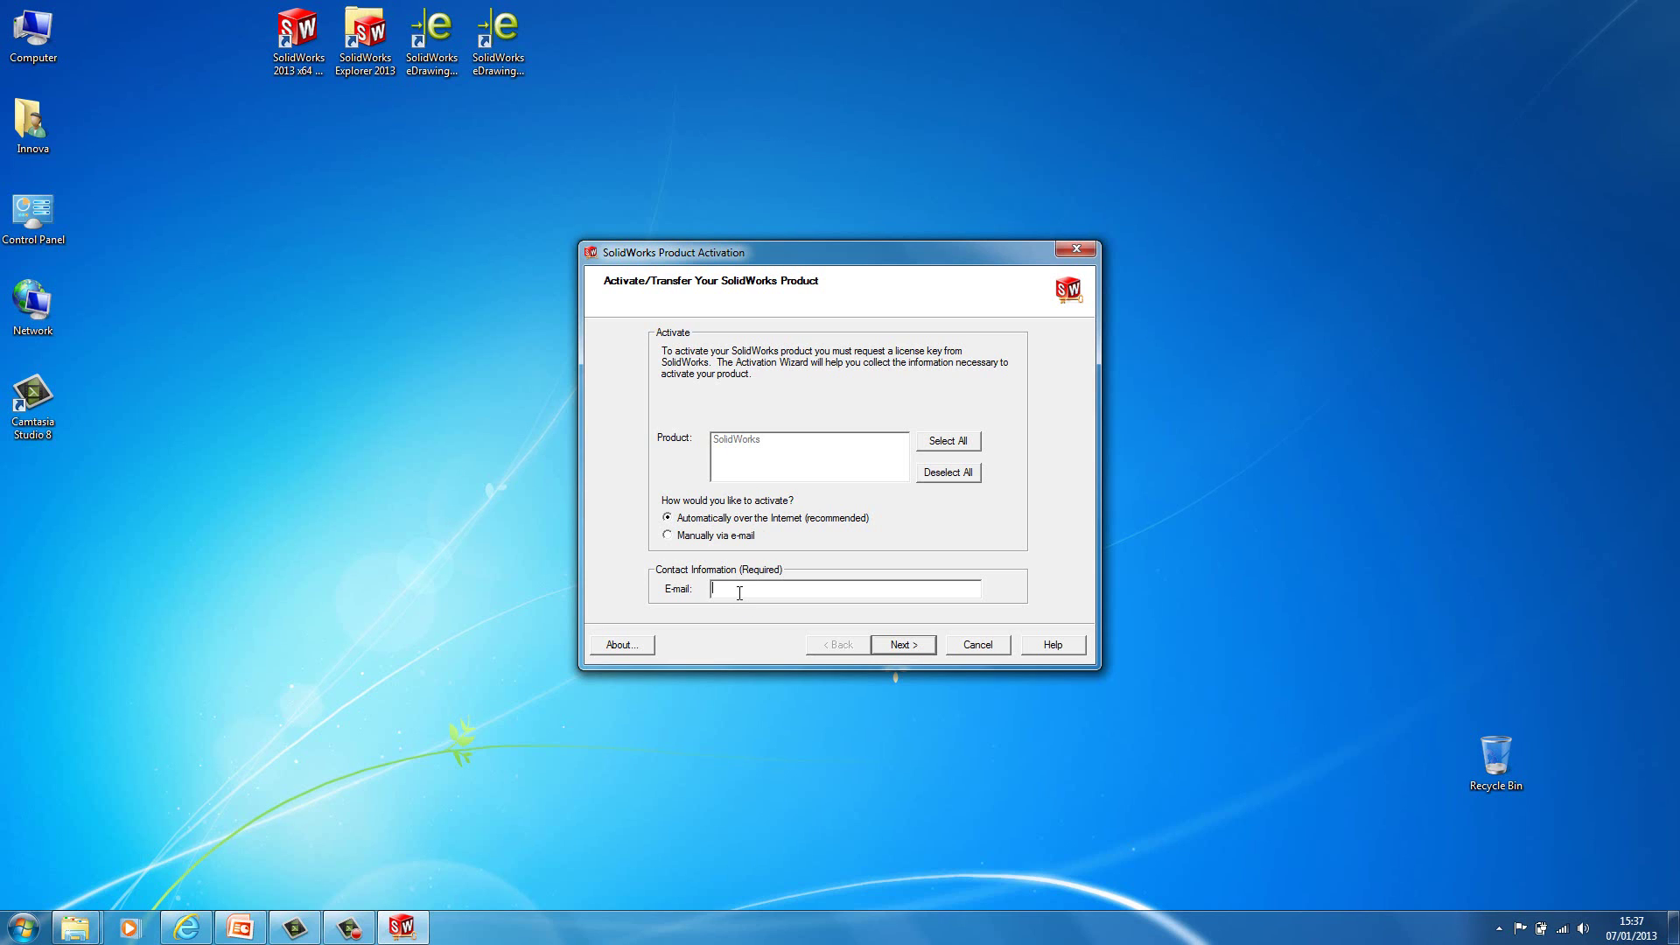
left_click(669, 517)
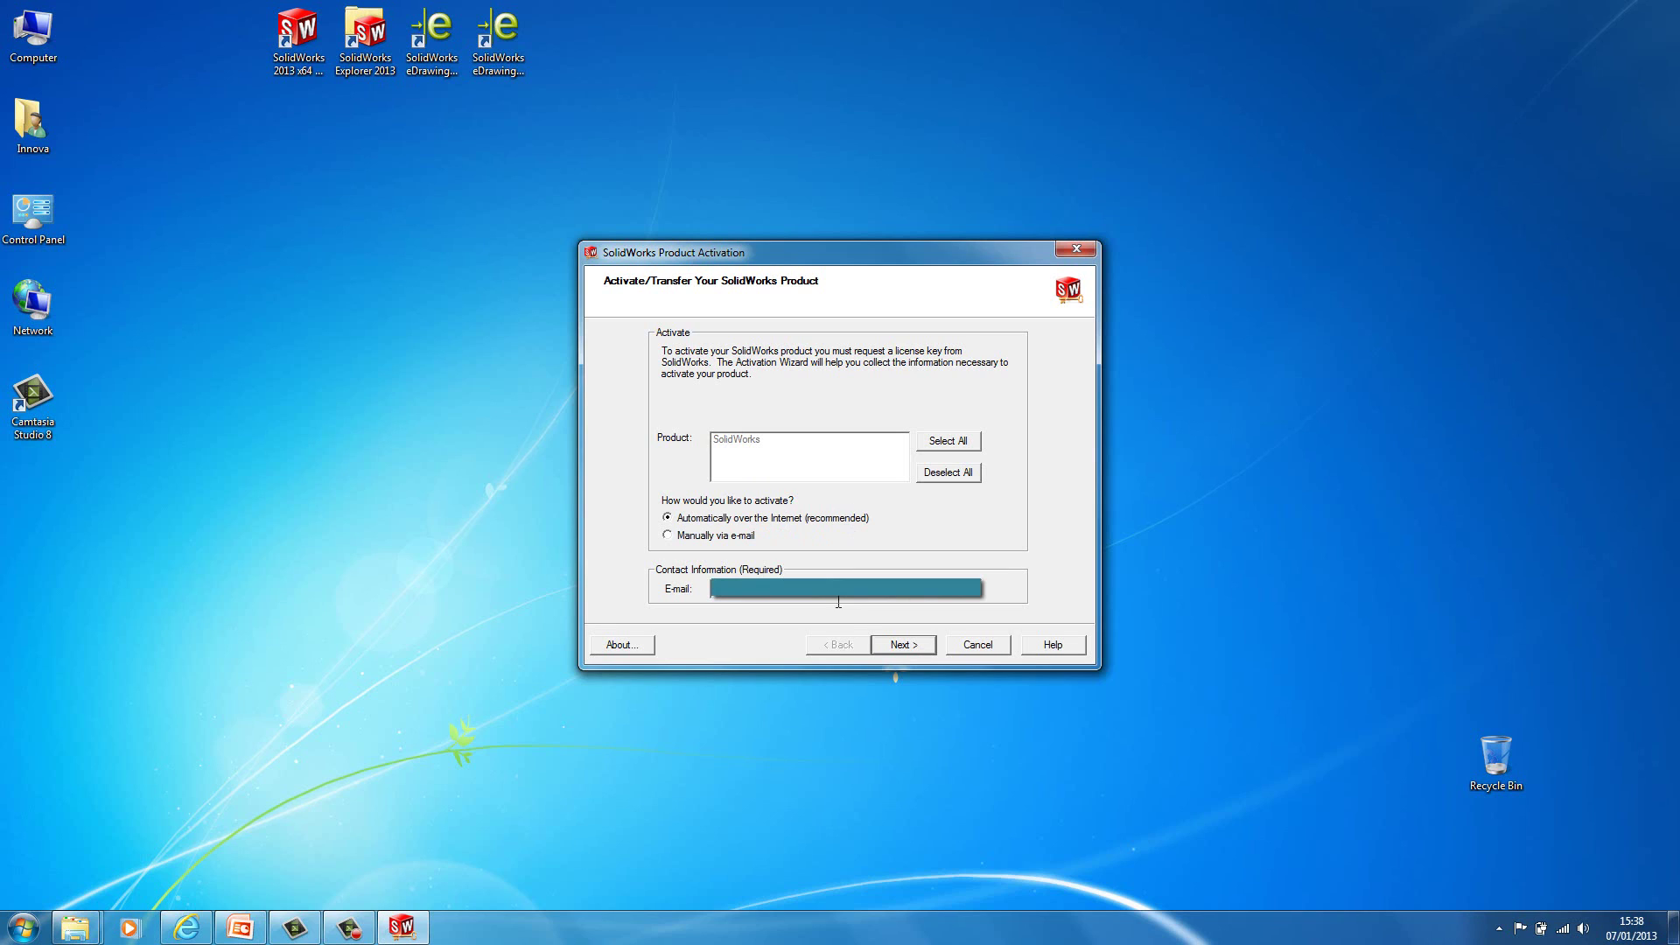
left_click(893, 644)
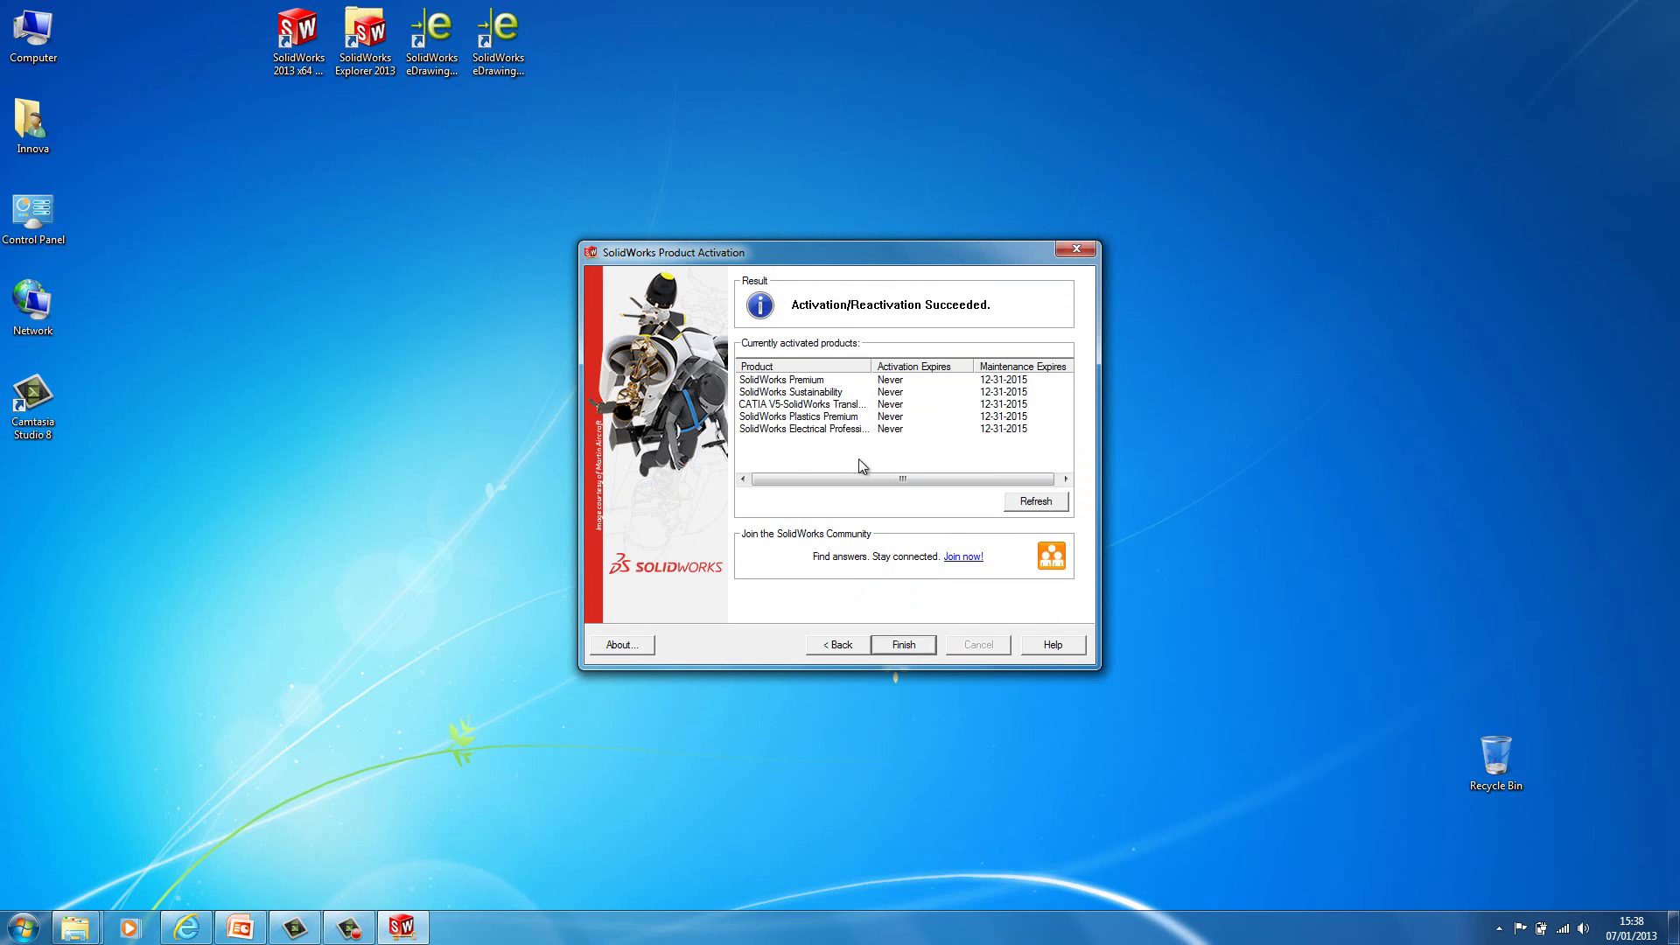
left_click(902, 643)
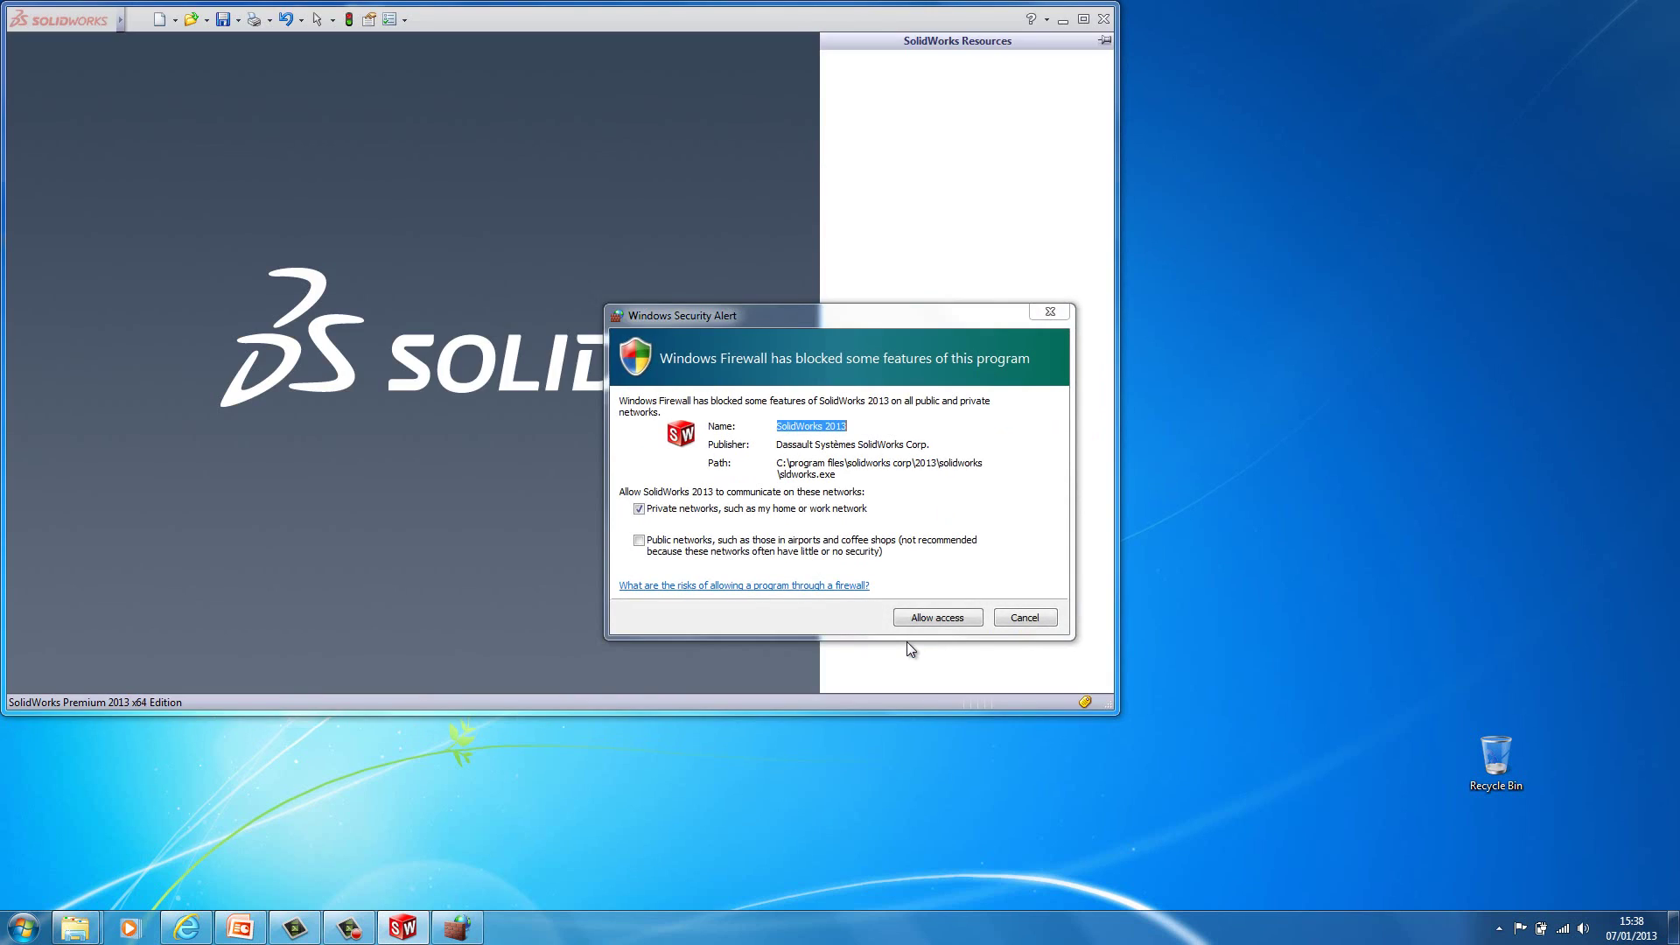
Complete the first-run setup by allowing private network access and accepting the license agreement and the new-user Quick Tips option
left_click(937, 612)
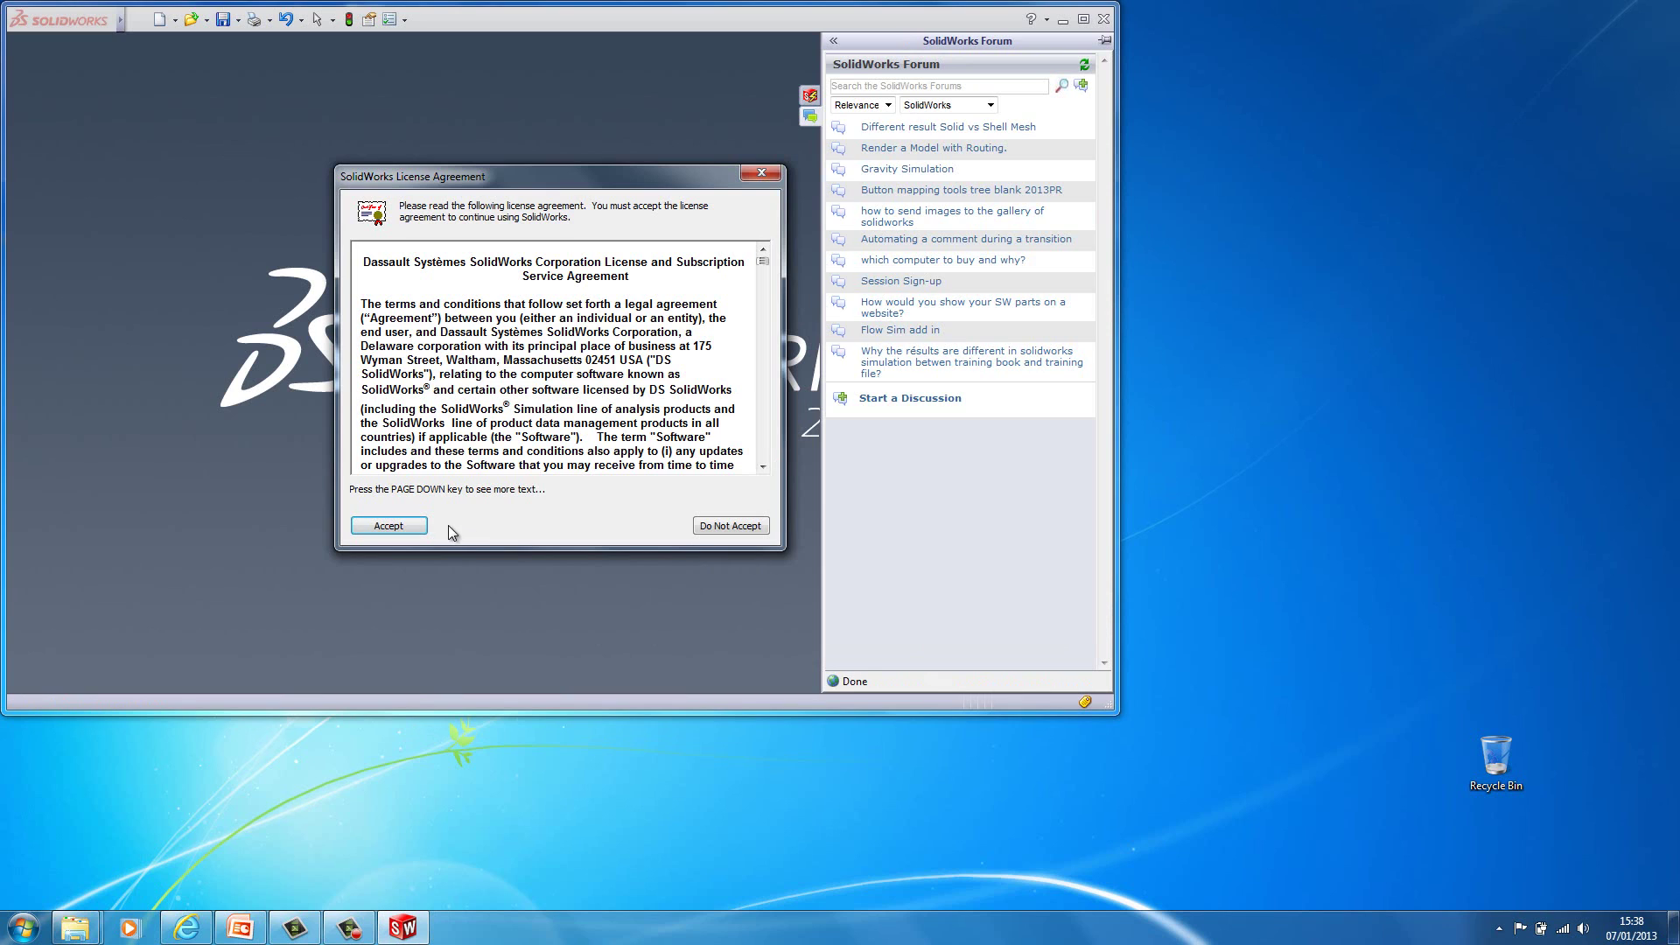
left_click(401, 532)
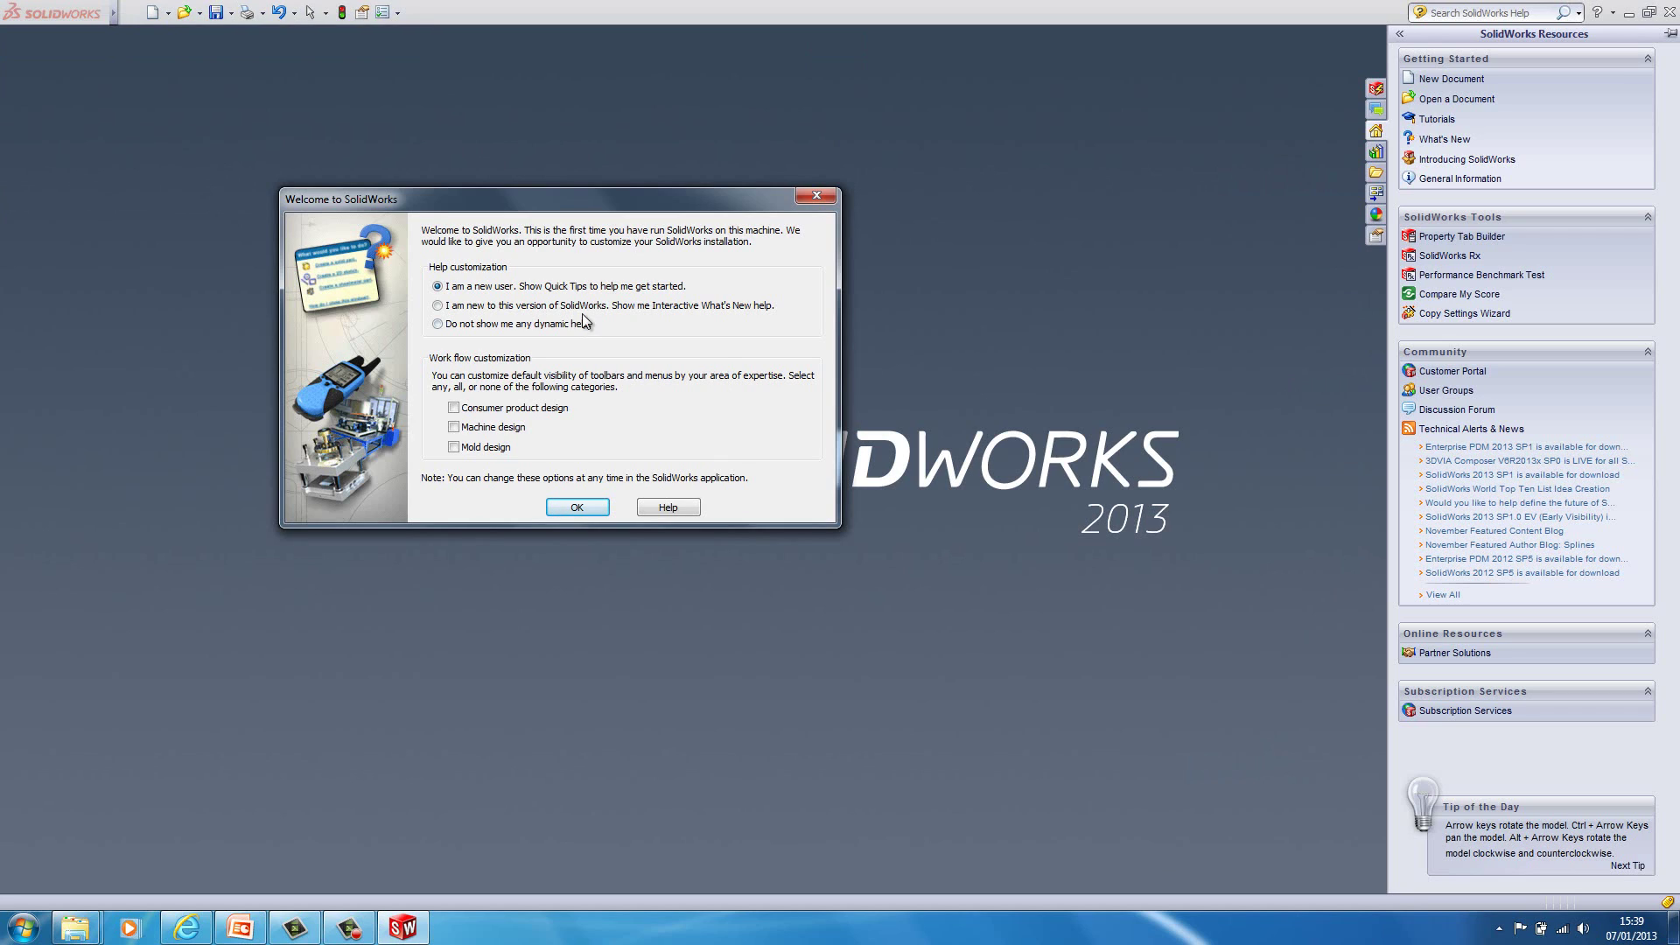
left_click(598, 508)
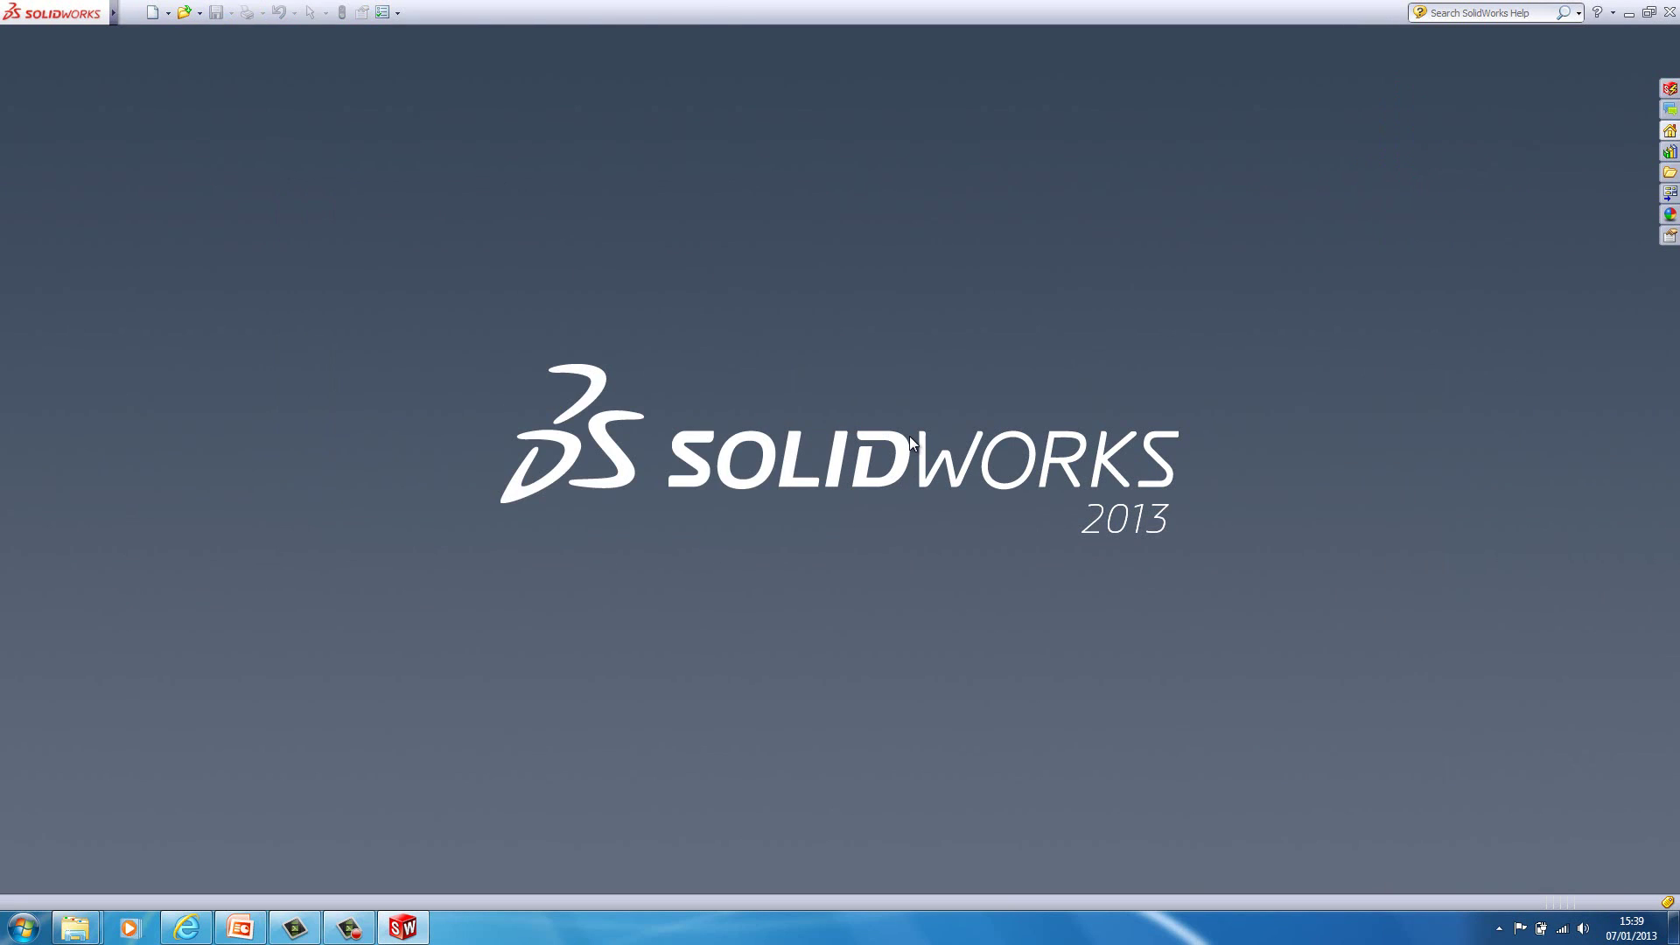
Switch to the closing slide of the PowerPoint slide show
left_click(241, 928)
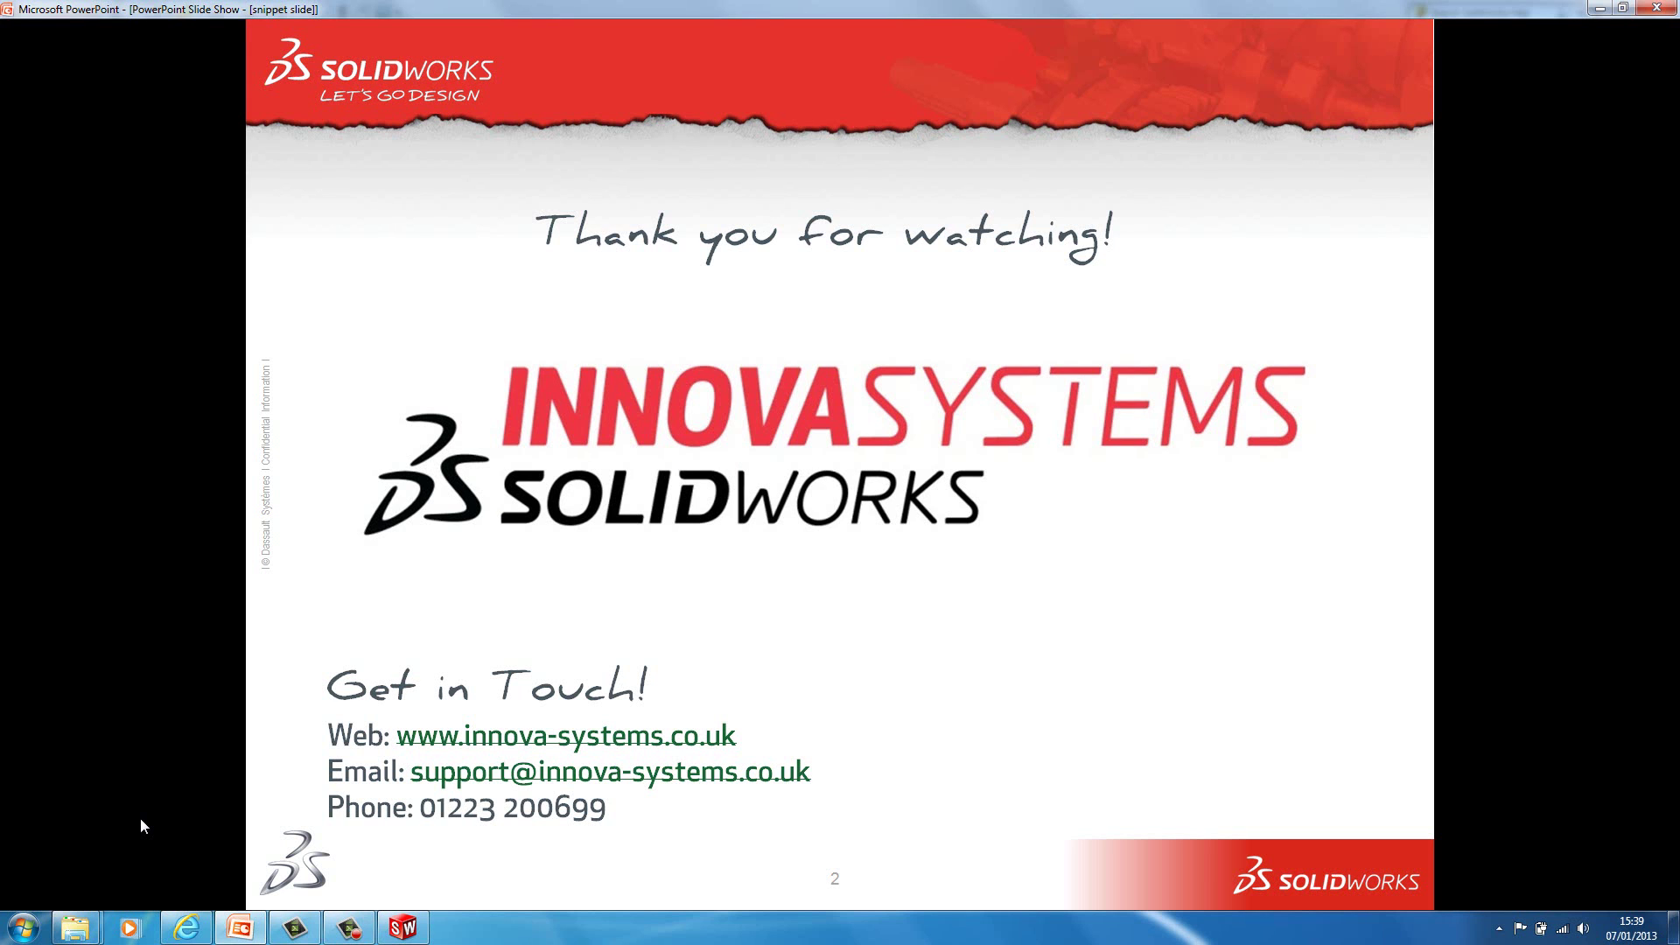